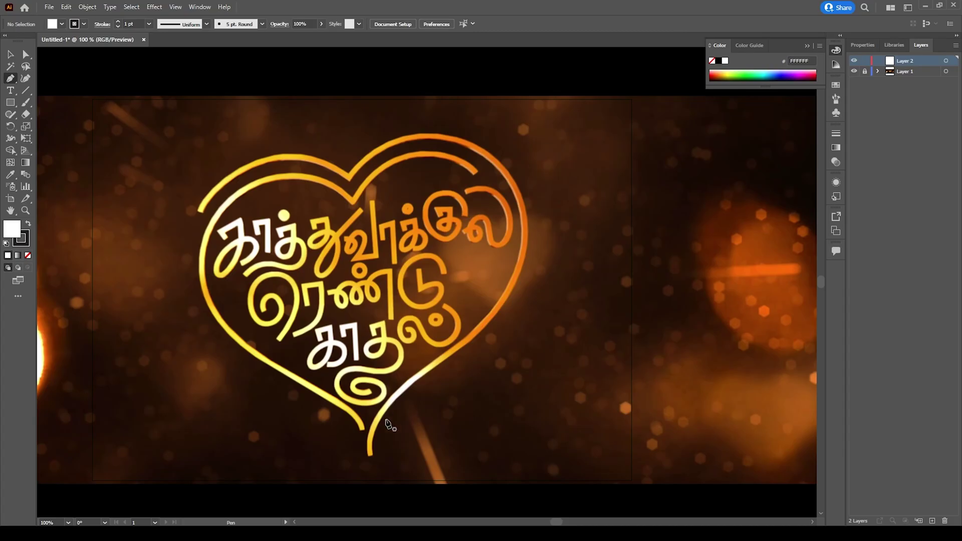
# Step: Start a Pen tool outline on the first Tamil letter, tracing its tail end, outer right bowl and the stem's right edge
pyautogui.keyDown('alt'); pyautogui.scroll(2, 391, 424); pyautogui.keyUp('alt')
pyautogui.moveTo(274, 163); pyautogui.dragTo(321, 242)
pyautogui.keyDown('alt'); pyautogui.scroll(3, 237, 214); pyautogui.keyUp('alt')
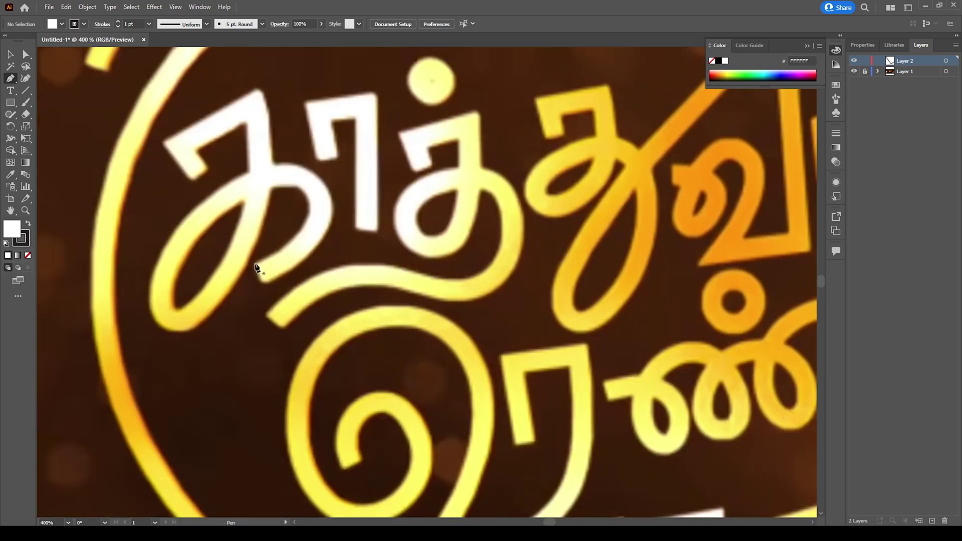
pyautogui.click(254, 262)
pyautogui.click(265, 284)
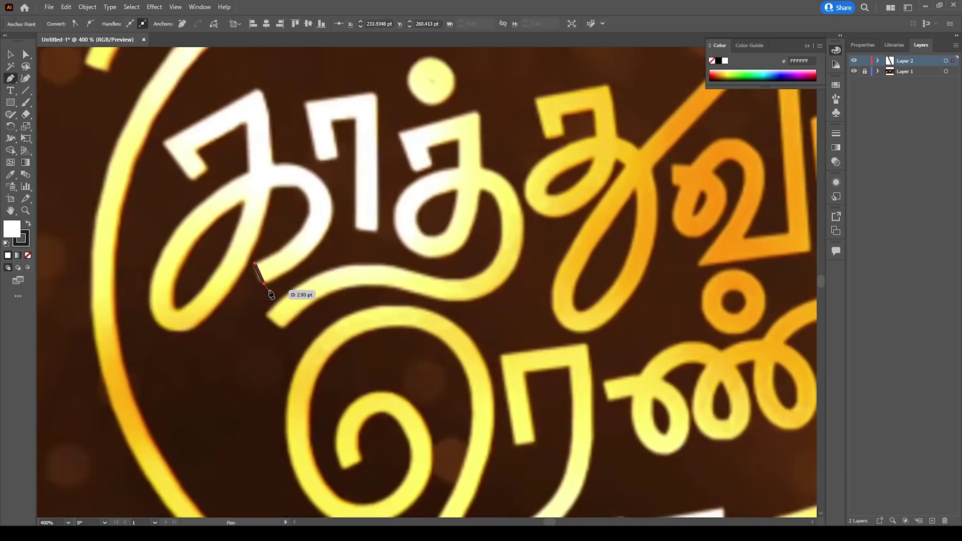
pyautogui.moveTo(331, 214); pyautogui.dragTo(207, 168)
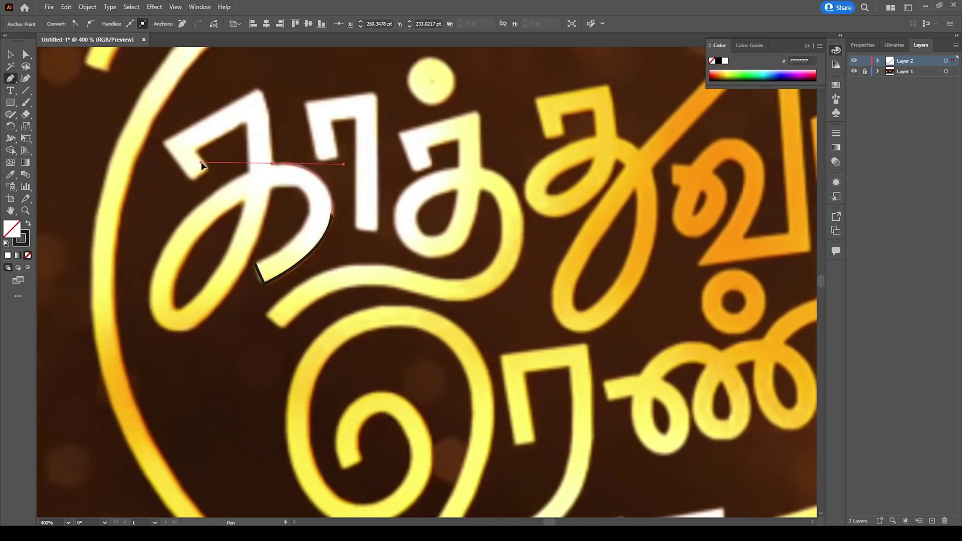
pyautogui.moveTo(272, 166)
pyautogui.mouseDown()
pyautogui.moveTo(268, 115)
pyautogui.moveTo(296, 167)
pyautogui.moveTo(278, 149)
pyautogui.mouseUp()
pyautogui.click(269, 115)
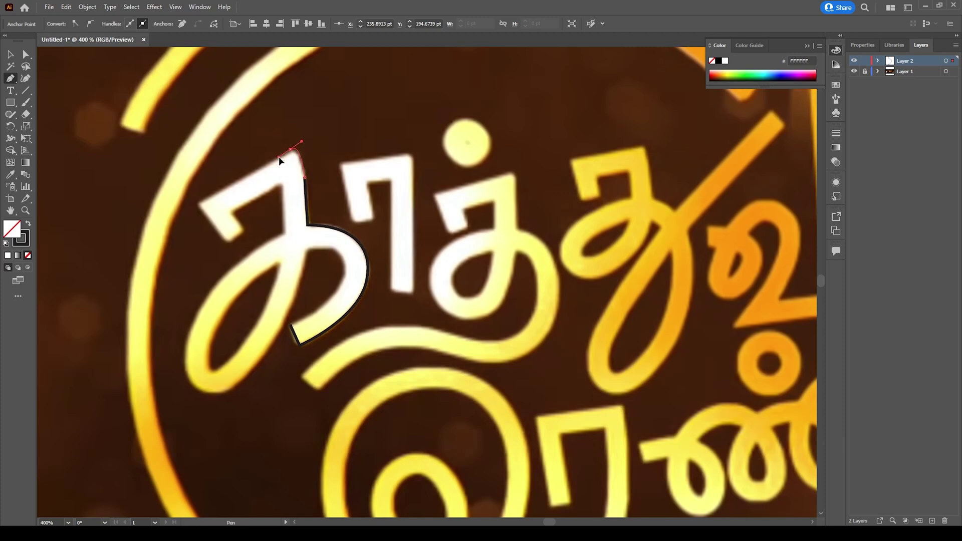
# Step: Continue the first letter's outline around the slanted top hook and down the stem's inner edge to the loop
pyautogui.moveTo(278, 158); pyautogui.dragTo(281, 156)
pyautogui.moveTo(200, 203); pyautogui.dragTo(228, 246)
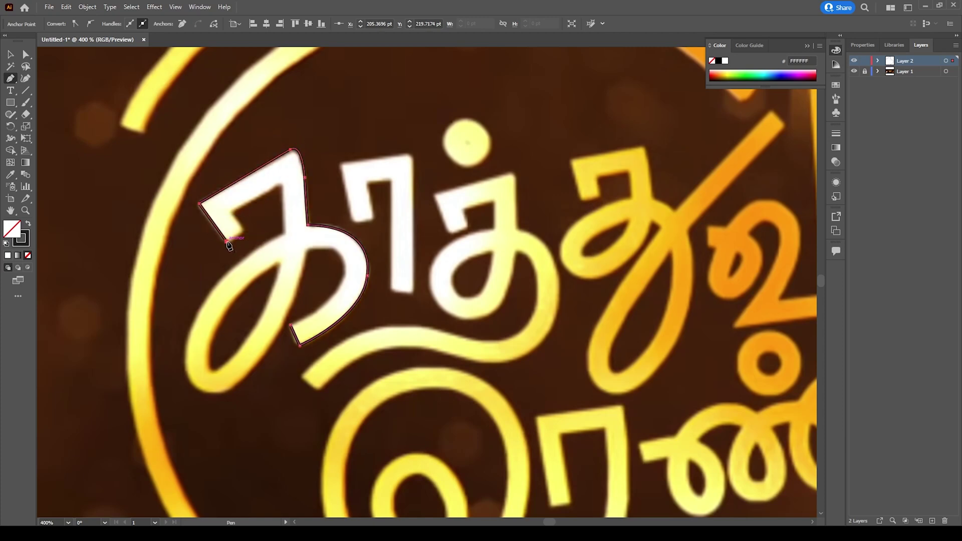
pyautogui.click(242, 231)
pyautogui.click(230, 210)
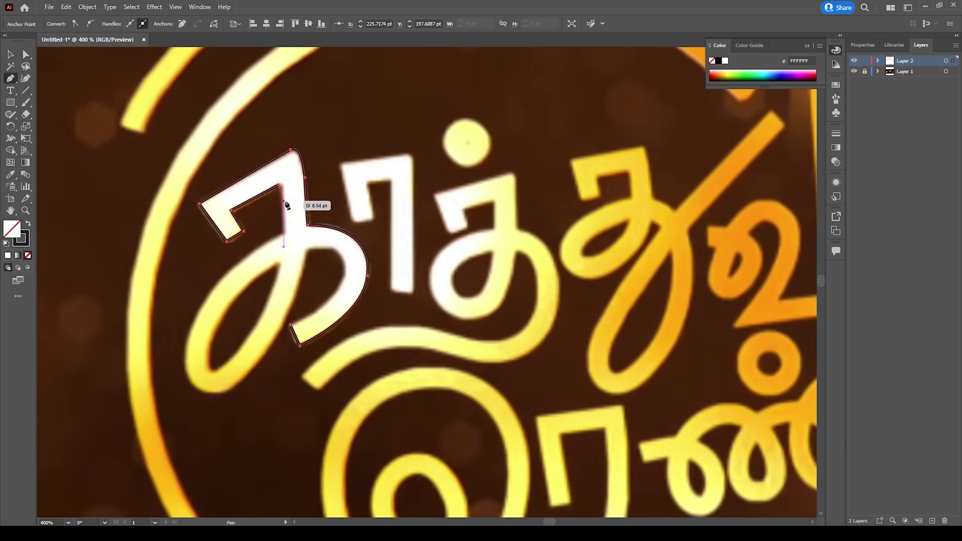
pyautogui.click(279, 187)
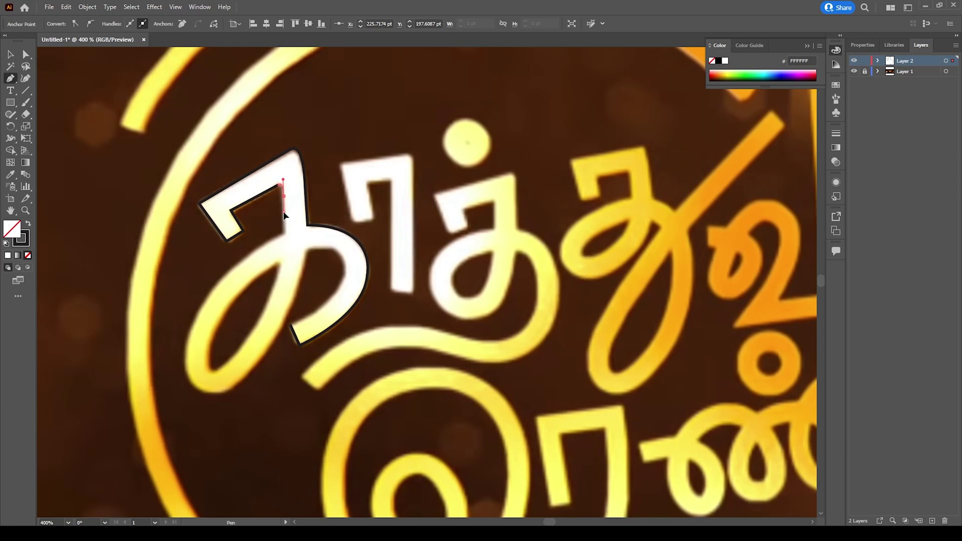
pyautogui.click(284, 233)
# Step: Trace the outer edge of the first letter's lower loop, ending where the stem meets the bowl's inner edge
pyautogui.moveTo(189, 381); pyautogui.dragTo(217, 473)
pyautogui.click(190, 380)
pyautogui.keyDown('alt'); pyautogui.moveTo(232, 391); pyautogui.dragTo(233, 392); pyautogui.keyUp('alt')
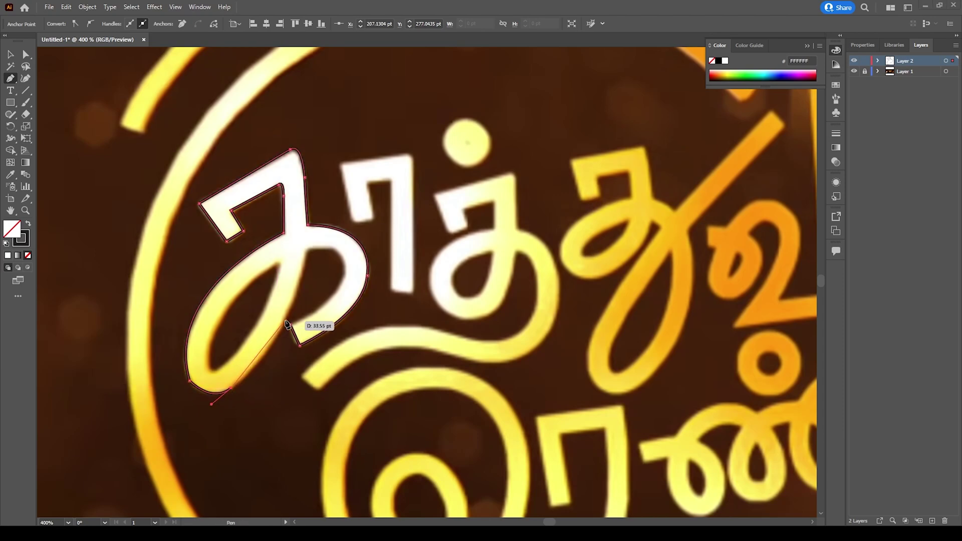
pyautogui.click(288, 314)
pyautogui.moveTo(302, 272); pyautogui.dragTo(305, 239)
pyautogui.click(288, 314)
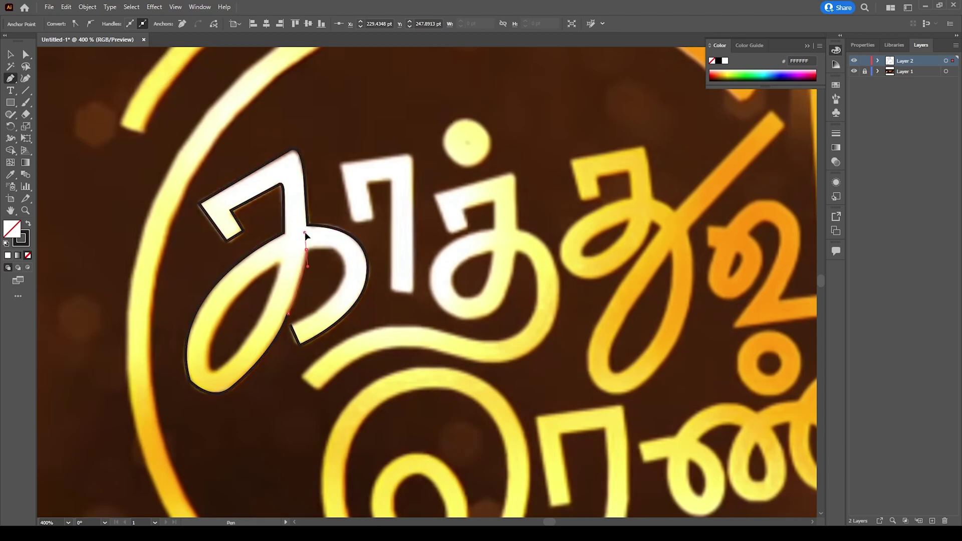
pyautogui.click(306, 249)
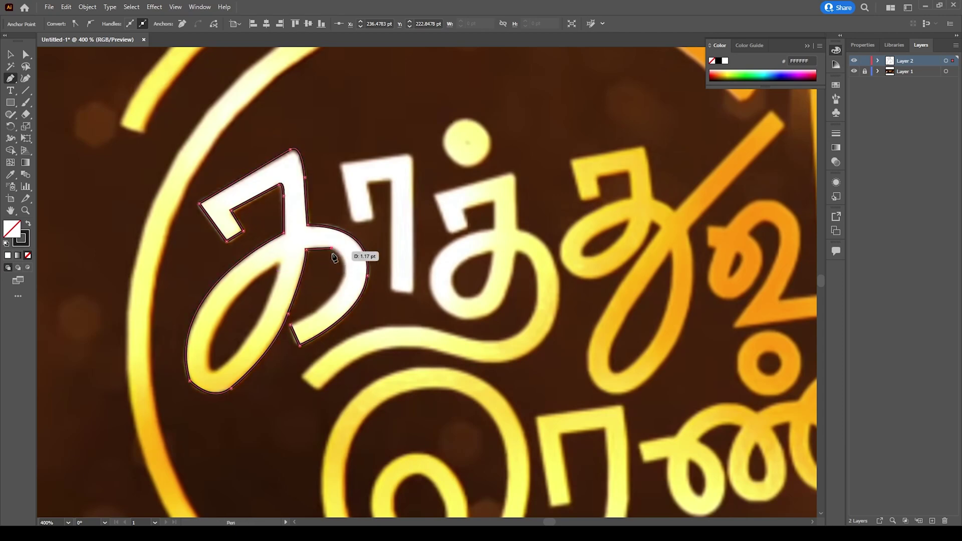
# Step: Trace the inner edge of the first letter's right bowl back toward the outline's starting point
pyautogui.click(331, 248)
pyautogui.moveTo(322, 304); pyautogui.dragTo(268, 328)
pyautogui.click(322, 304)
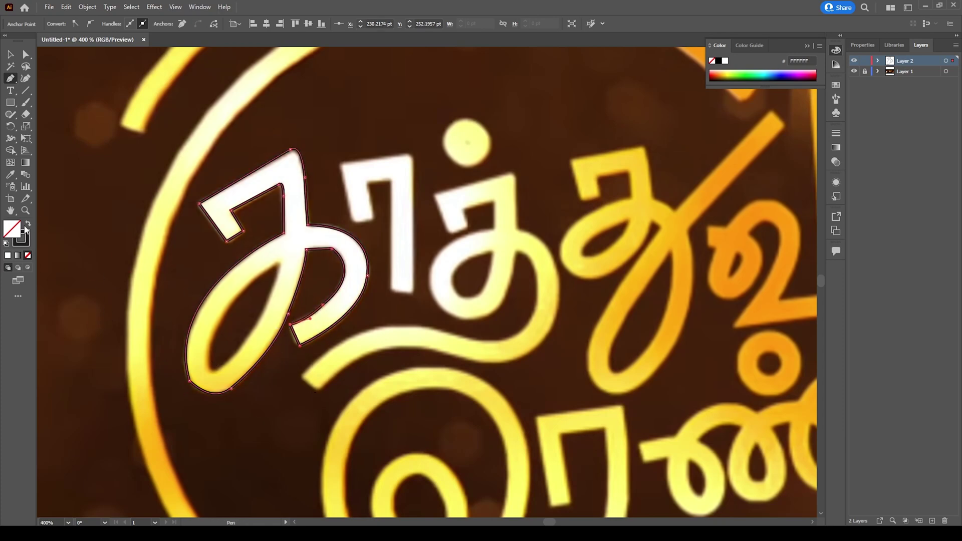
# Step: Trace the opening inside the first letter's lower loop as a separate closed path
pyautogui.keyDown('alt'); pyautogui.scroll(1, 264, 371); pyautogui.keyUp('alt')
pyautogui.click(282, 208)
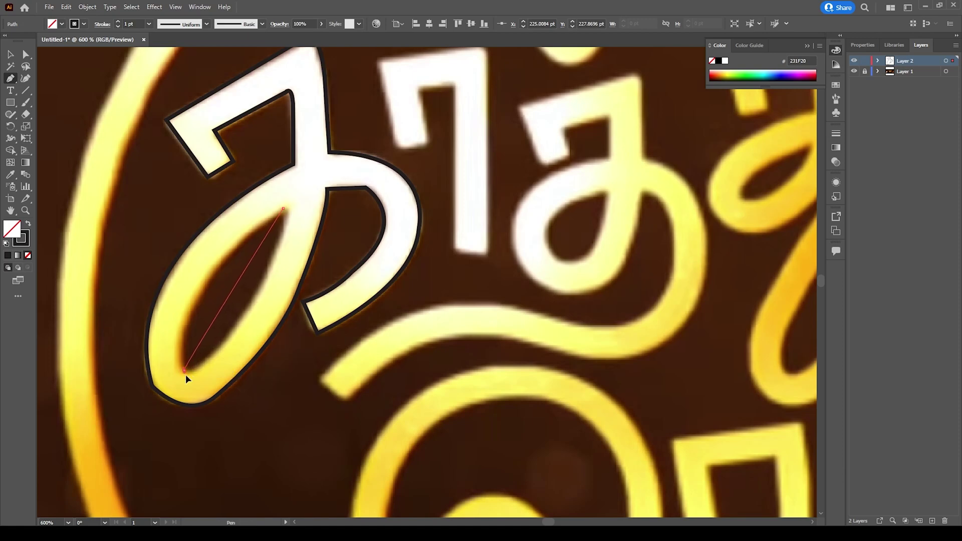
pyautogui.moveTo(185, 371); pyautogui.dragTo(199, 457)
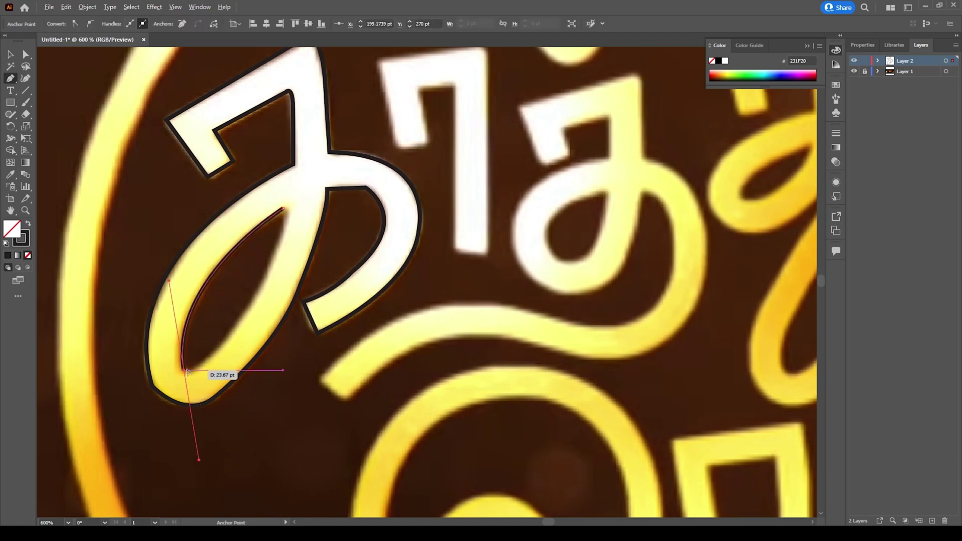
pyautogui.click(185, 371)
pyautogui.moveTo(283, 208); pyautogui.dragTo(260, 113)
# Step: Swap the fill and stroke of the loop-opening path so it has a dark fill and no stroke
pyautogui.keyDown('alt'); pyautogui.scroll(1, 215, 105); pyautogui.keyUp('alt')
pyautogui.click(13, 56)
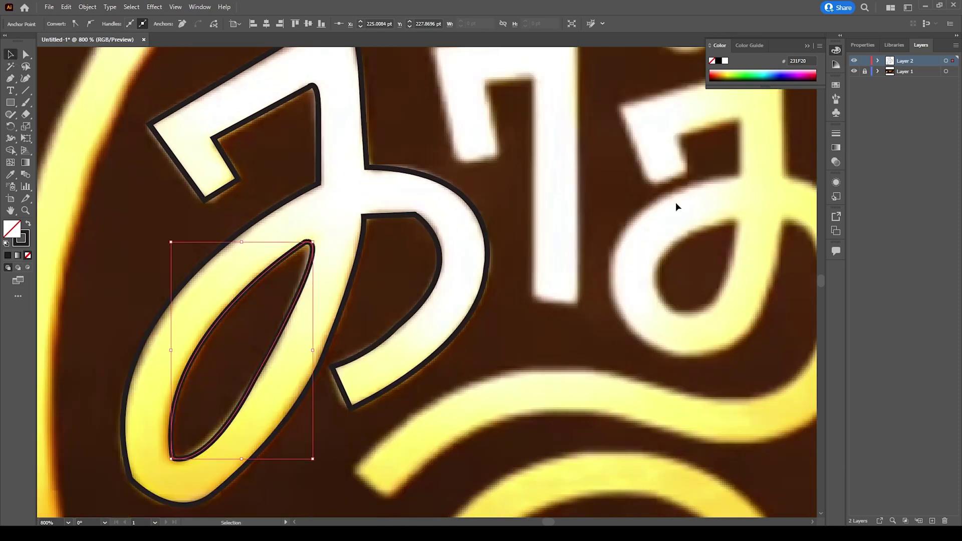
pyautogui.click(28, 224)
# Step: Give the first letter's outer outline no stroke and a light grey C9C5C6 fill
pyautogui.click(330, 336)
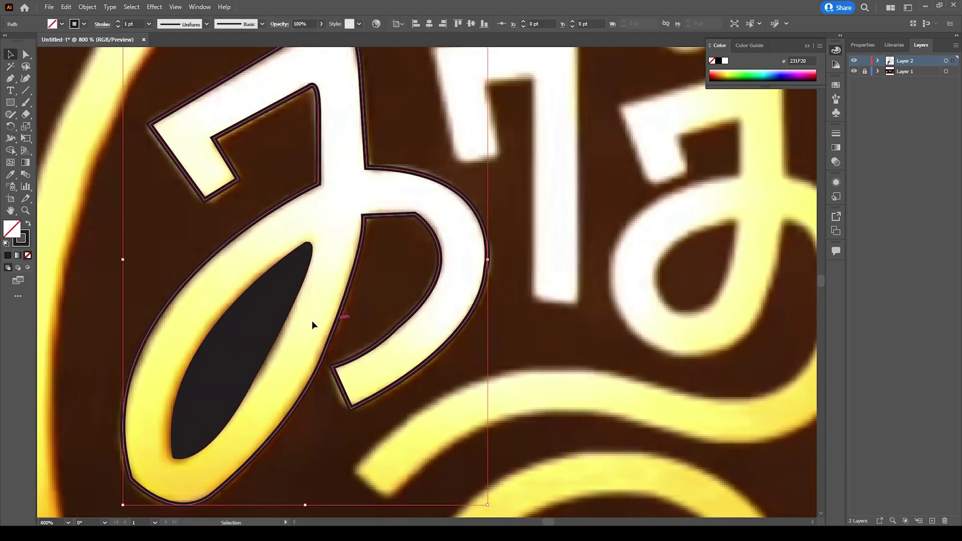
pyautogui.click(28, 223)
pyautogui.doubleClick(16, 227)
pyautogui.click(430, 109)
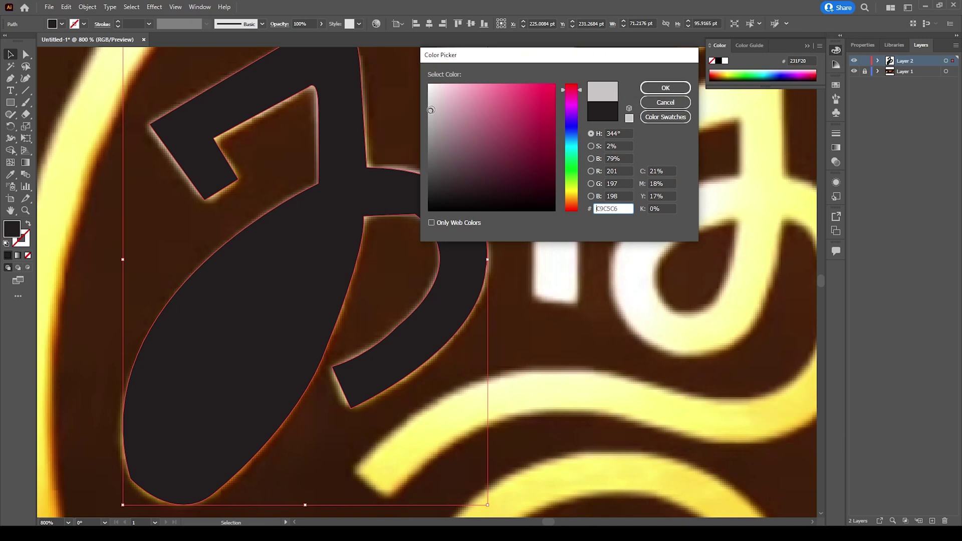
pyautogui.click(665, 88)
# Step: Subtract the dark loop opening from the grey letter shape with Pathfinder's Minus Front, then check the cut-out letter
pyautogui.click(252, 356)
pyautogui.keyDown('shift'); pyautogui.click(330, 320); pyautogui.keyUp('shift')
pyautogui.click(199, 7)
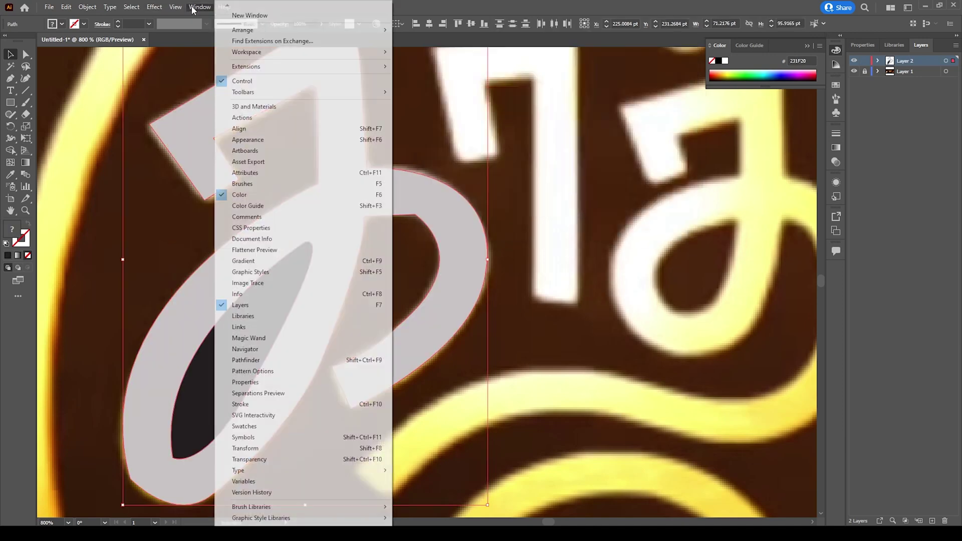
pyautogui.click(245, 359)
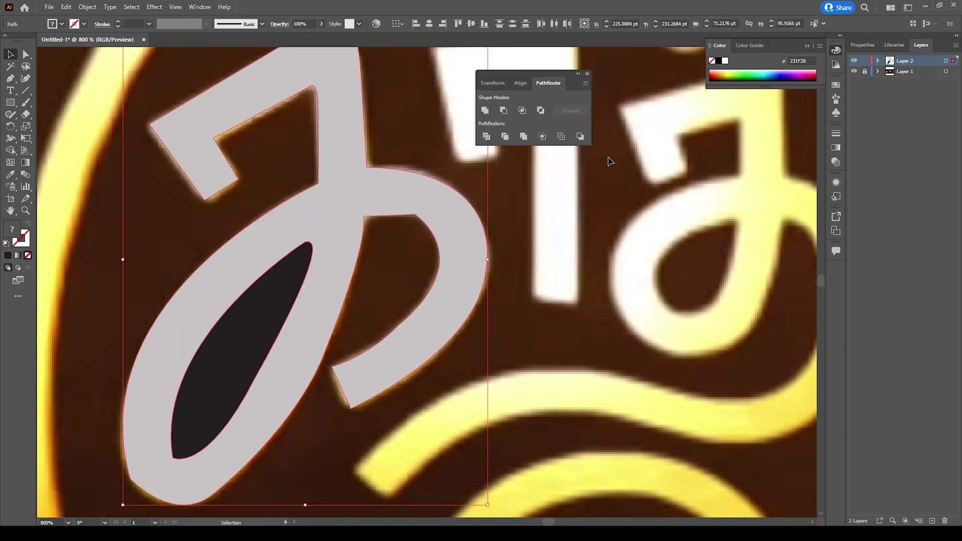
pyautogui.click(503, 110)
pyautogui.click(191, 213)
pyautogui.keyDown('alt'); pyautogui.scroll(-3, 306, 303); pyautogui.keyUp('alt')
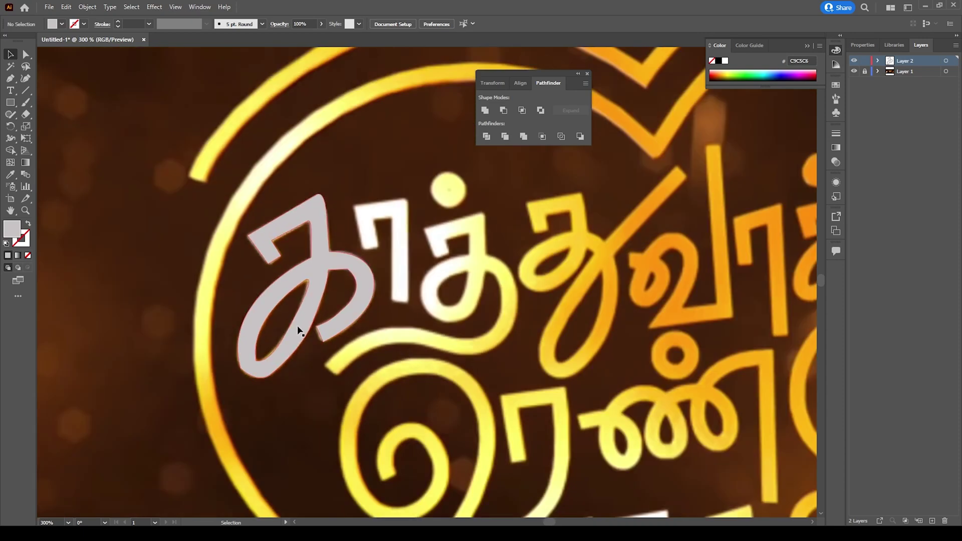
pyautogui.click(289, 258)
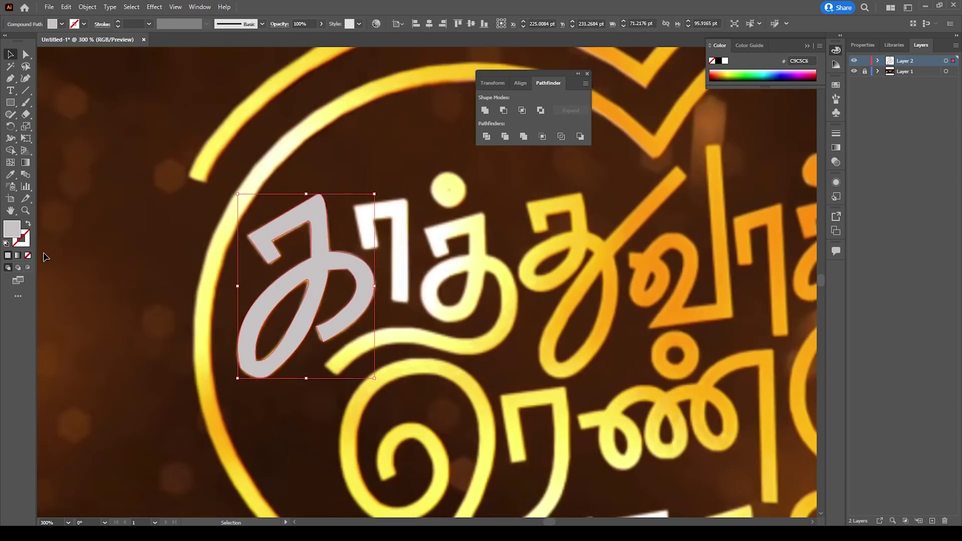
pyautogui.click(44, 256)
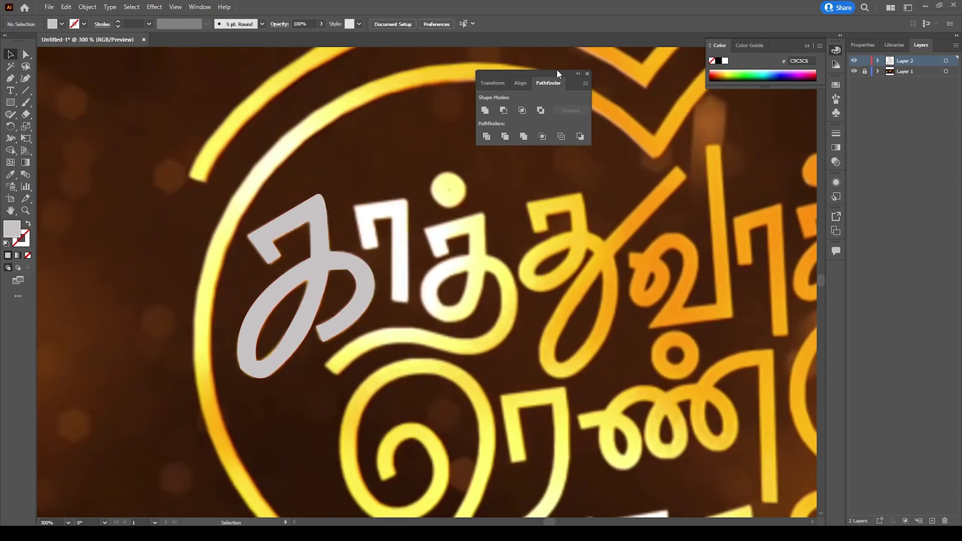
# Step: Trace the second letter's outline on a new layer with the Pen tool, using a grey stroke and no fill
pyautogui.click(10, 78)
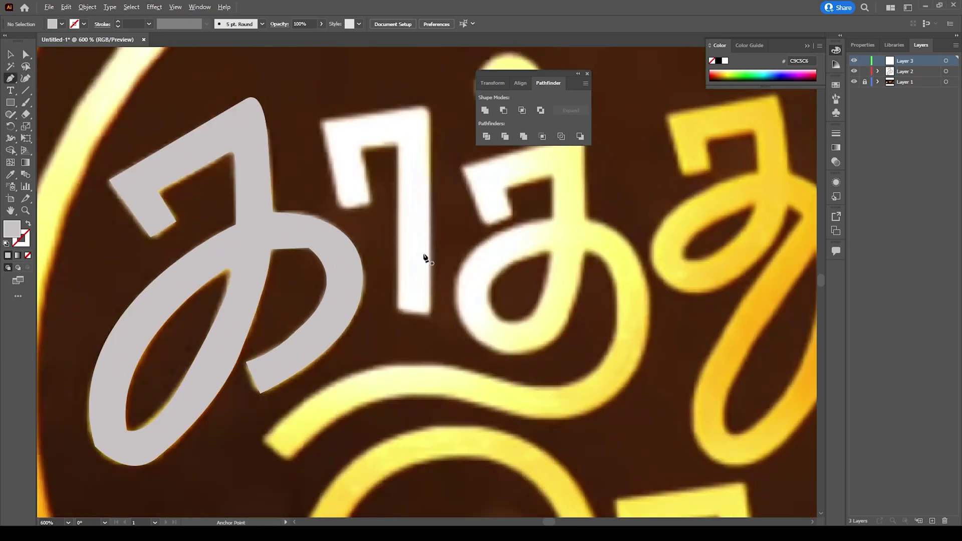
pyautogui.click(398, 306)
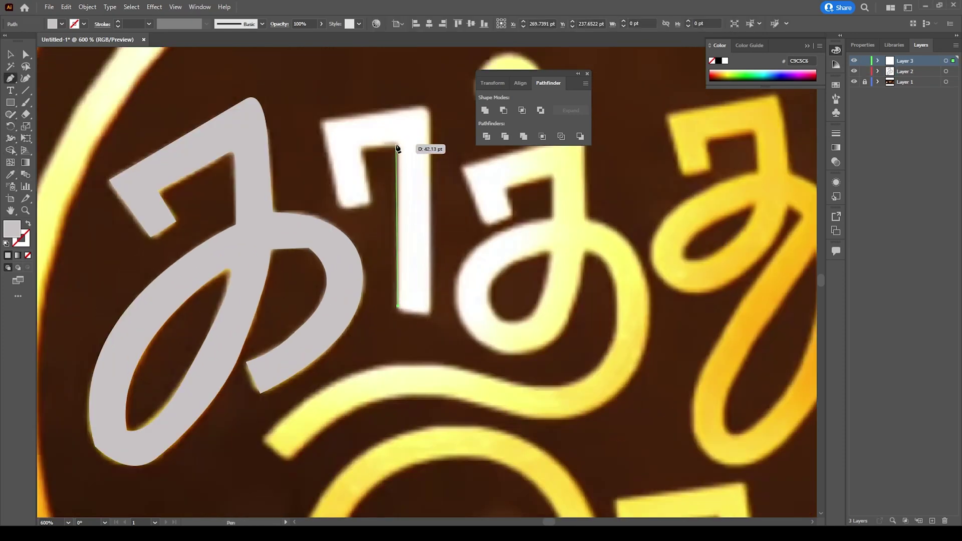
pyautogui.click(398, 145)
pyautogui.click(363, 149)
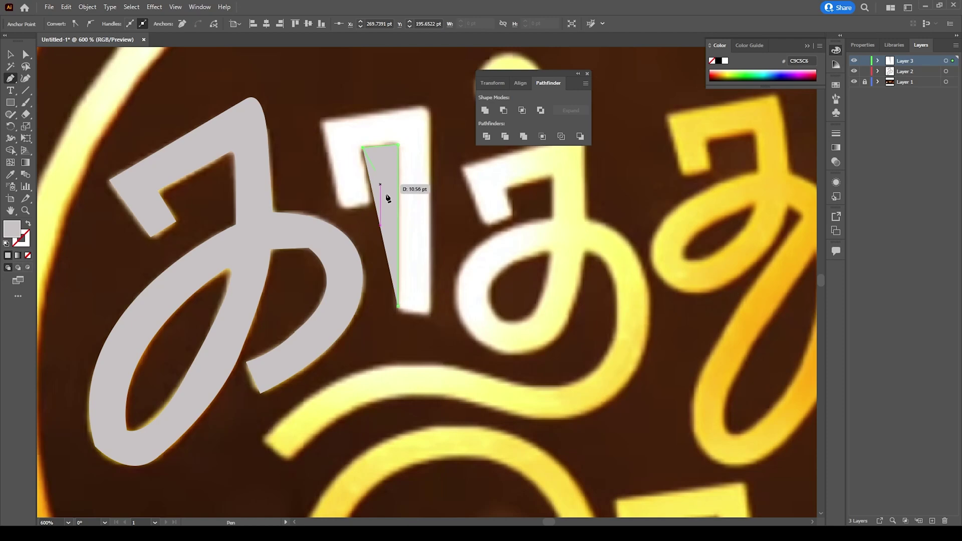
pyautogui.click(28, 224)
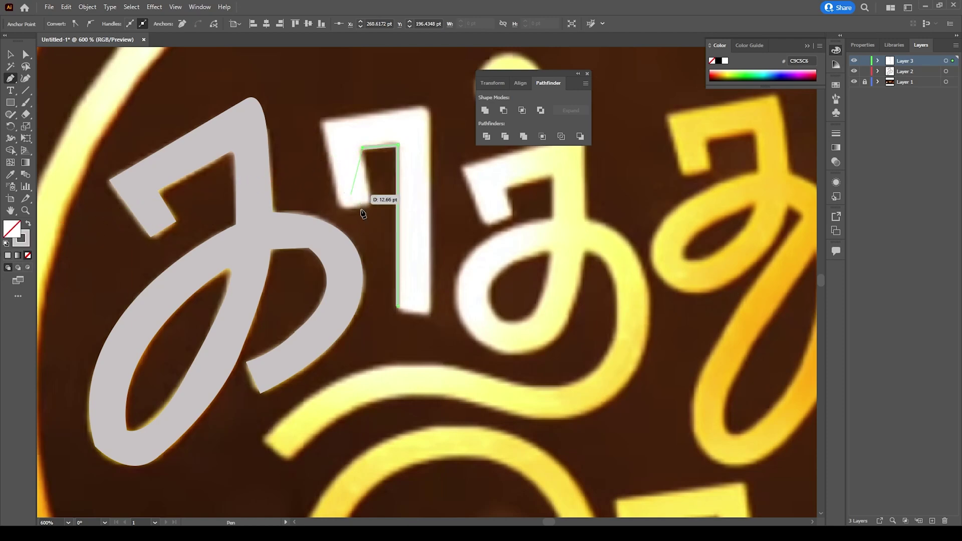
pyautogui.click(370, 203)
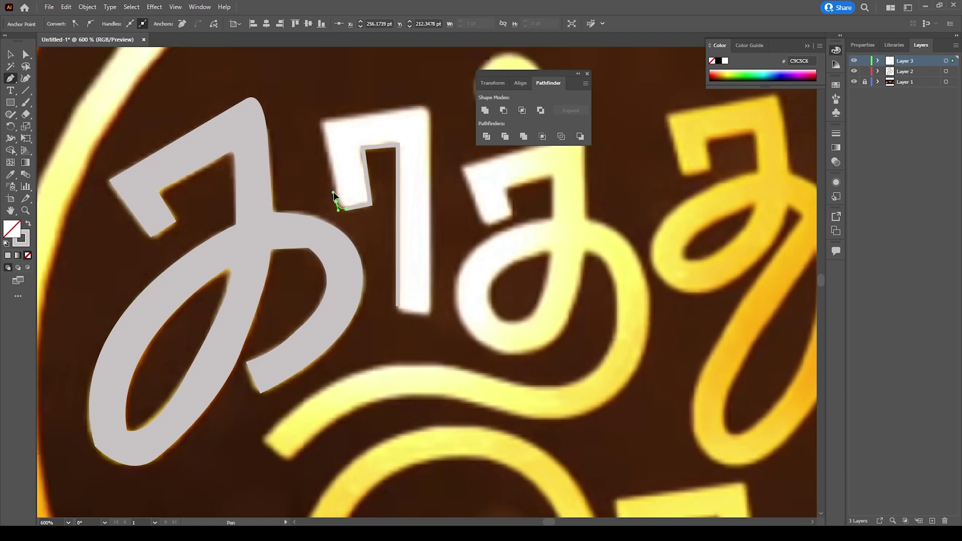
pyautogui.click(319, 120)
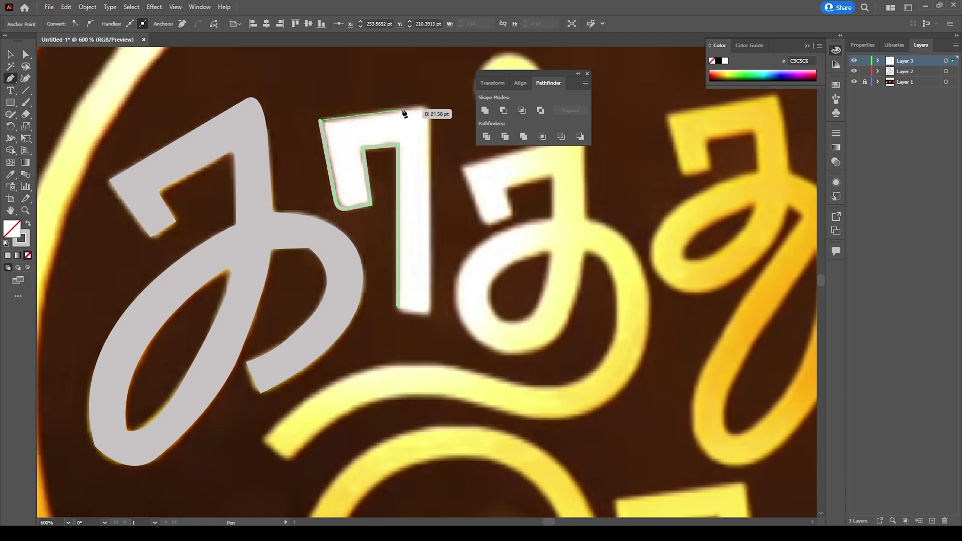
pyautogui.click(420, 107)
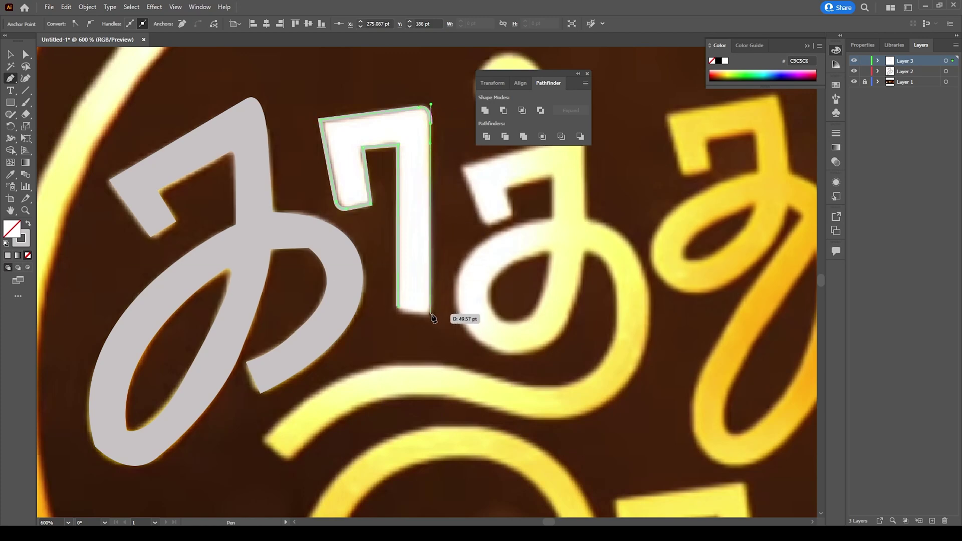
pyautogui.click(431, 313)
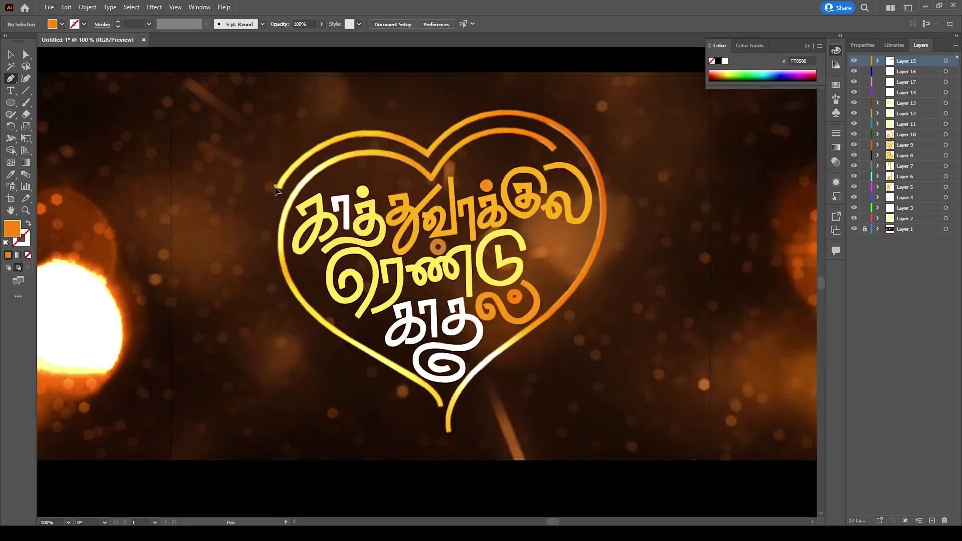
# Step: Create a new layer and move it between Layer 2 and the locked Layer 1
pyautogui.keyDown('alt'); pyautogui.scroll(1, 242, 177); pyautogui.keyUp('alt')
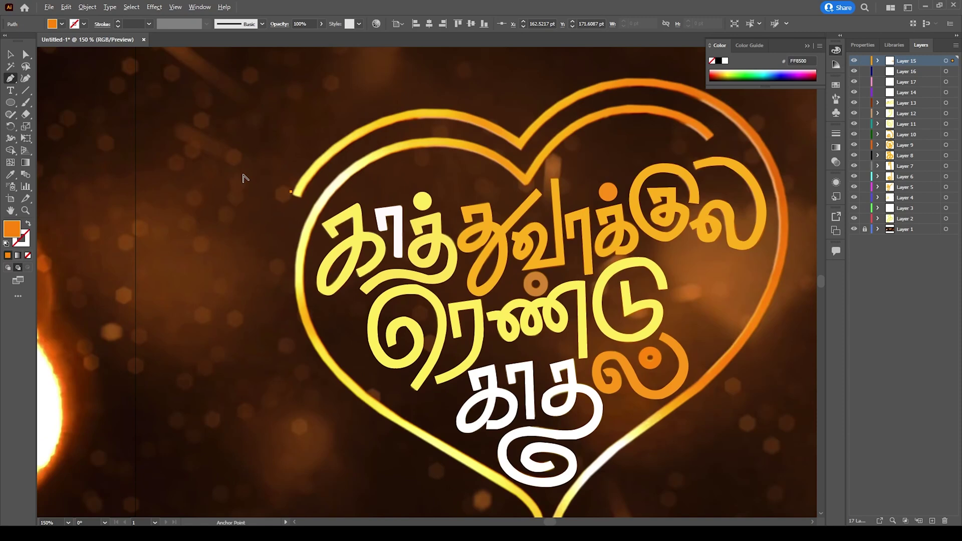
pyautogui.keyDown('alt'); pyautogui.scroll(1, 314, 191); pyautogui.keyUp('alt')
pyautogui.keyDown('alt'); pyautogui.scroll(-1, 318, 191); pyautogui.keyUp('alt')
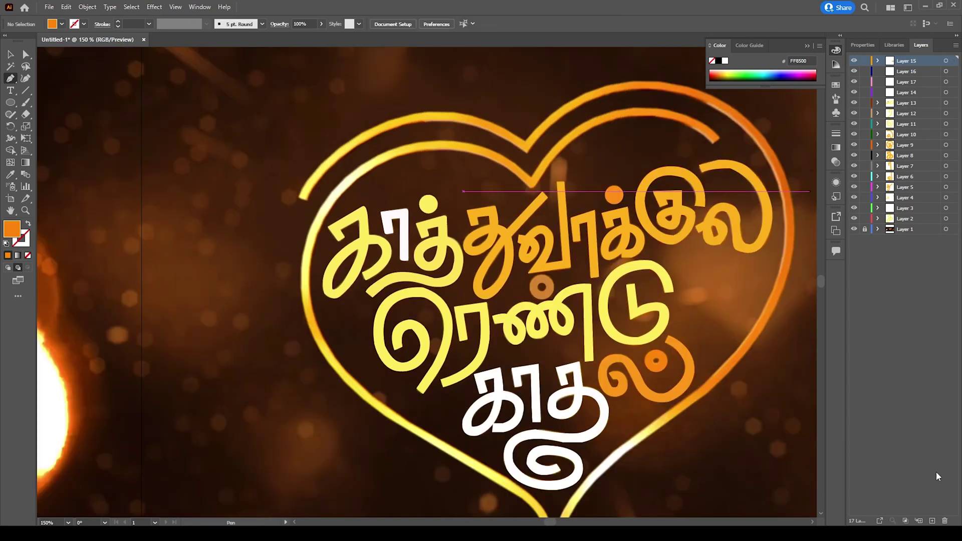
pyautogui.click(932, 522)
pyautogui.moveTo(914, 70); pyautogui.dragTo(916, 234)
# Step: Trace the upper edge of the inner heart line from its right tip past the centre notch, using an orange stroke and no fill
pyautogui.moveTo(650, 200); pyautogui.dragTo(569, 155)
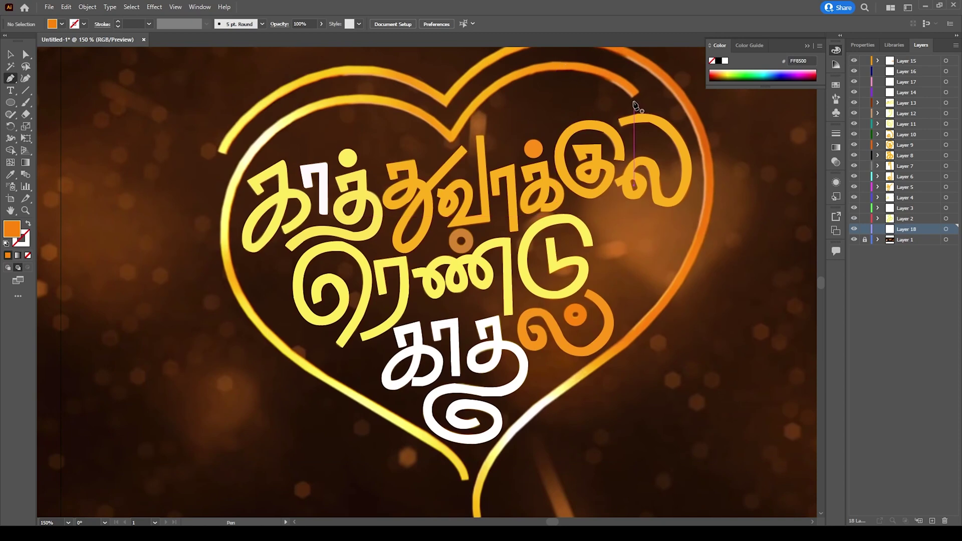
pyautogui.moveTo(631, 98); pyautogui.dragTo(639, 93)
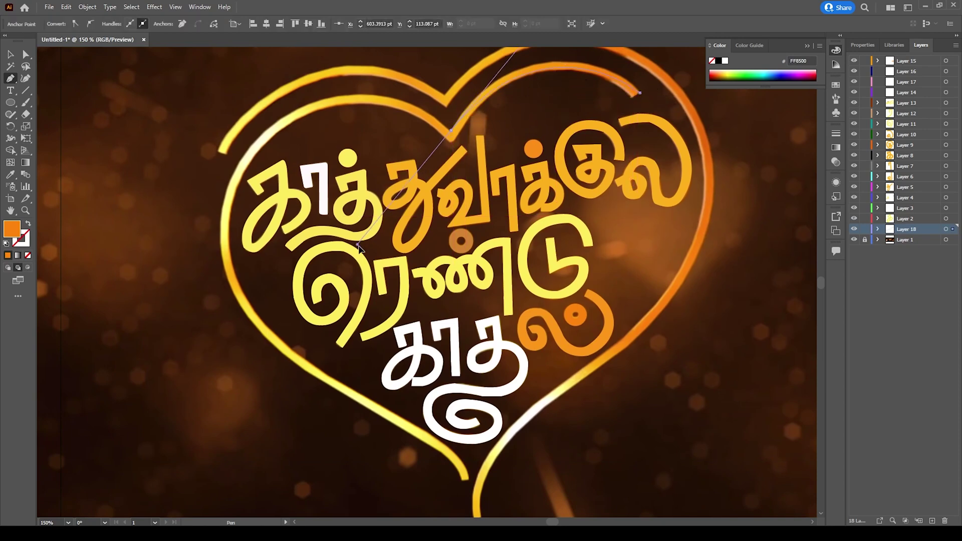
pyautogui.moveTo(516, 160); pyautogui.dragTo(397, 204)
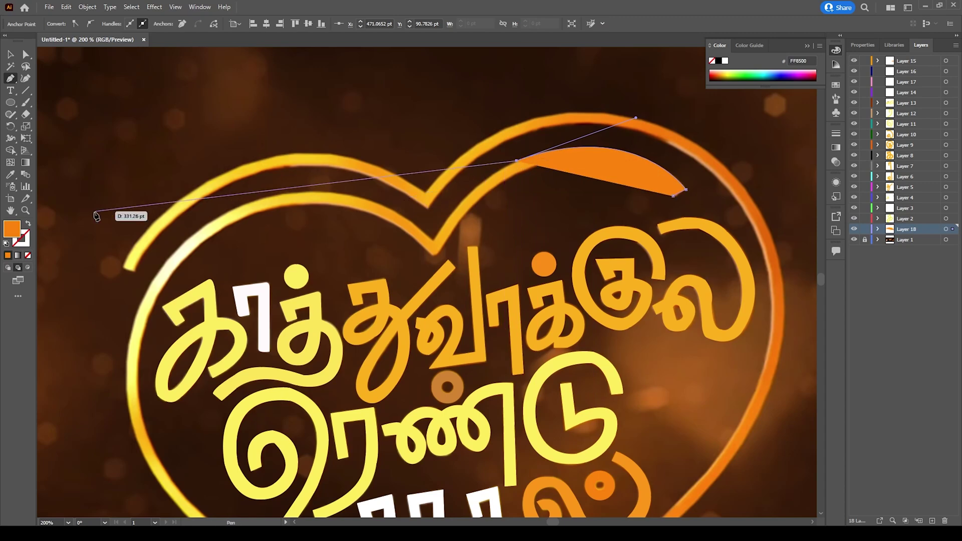
pyautogui.click(28, 224)
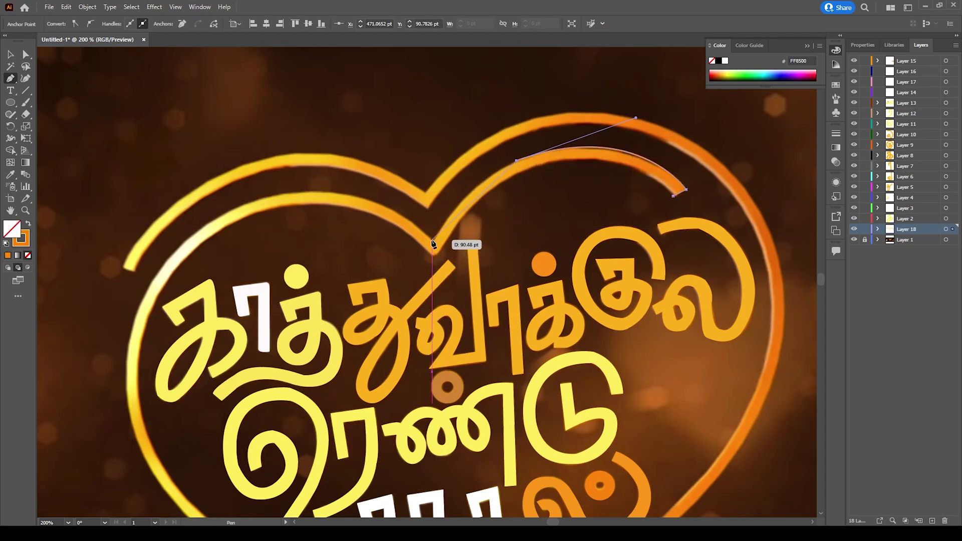
pyautogui.moveTo(434, 240); pyautogui.dragTo(404, 298)
pyautogui.click(434, 242)
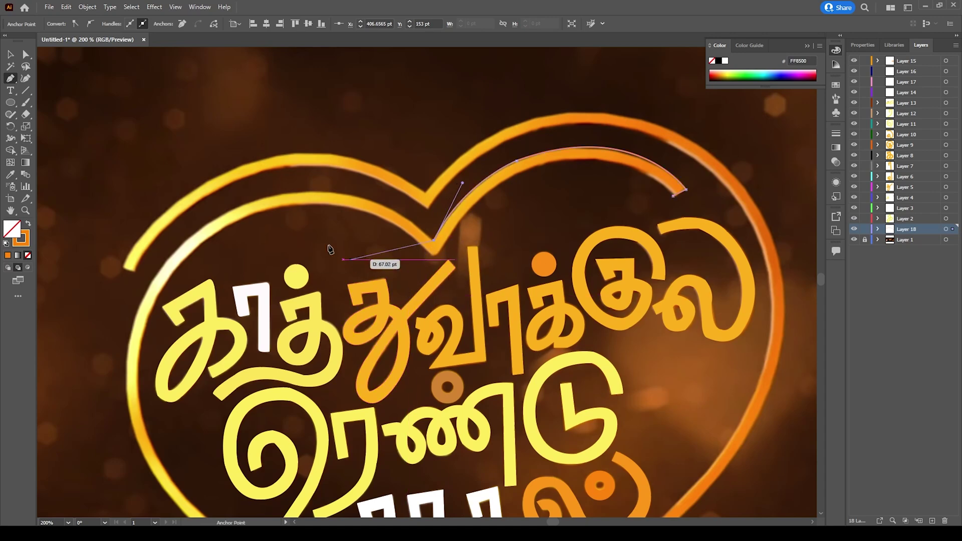
pyautogui.moveTo(278, 194); pyautogui.dragTo(186, 219)
pyautogui.click(278, 195)
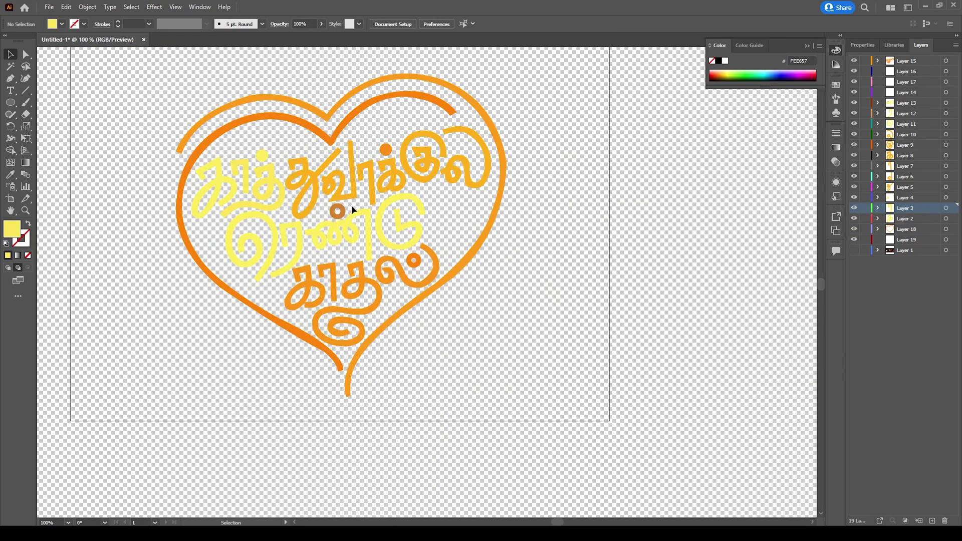
# Step: Check the complete vector title without the reference image and start saving it with Save As
pyautogui.keyDown('alt'); pyautogui.scroll(-1, 458, 323); pyautogui.keyUp('alt')
pyautogui.keyDown('alt'); pyautogui.scroll(3, 458, 323); pyautogui.keyUp('alt')
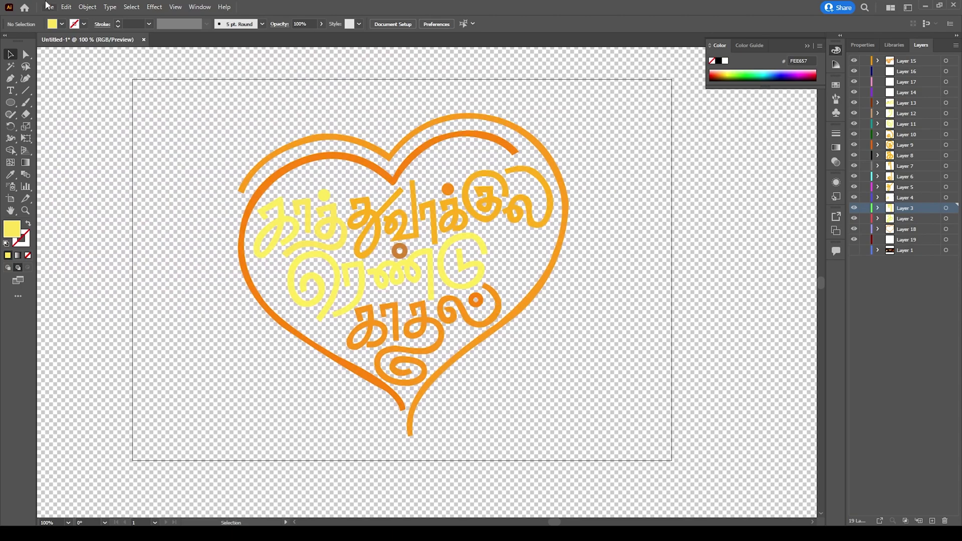
pyautogui.click(48, 7)
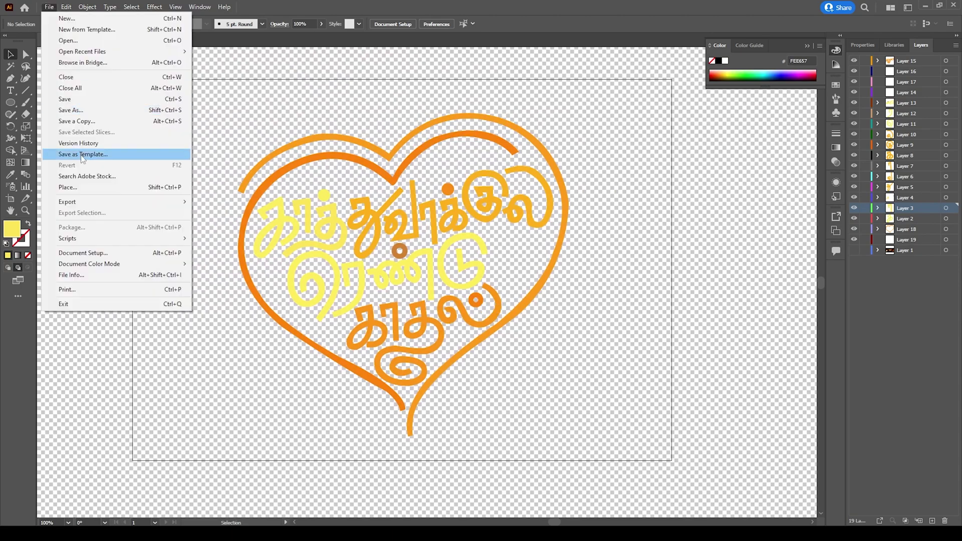
pyautogui.click(83, 110)
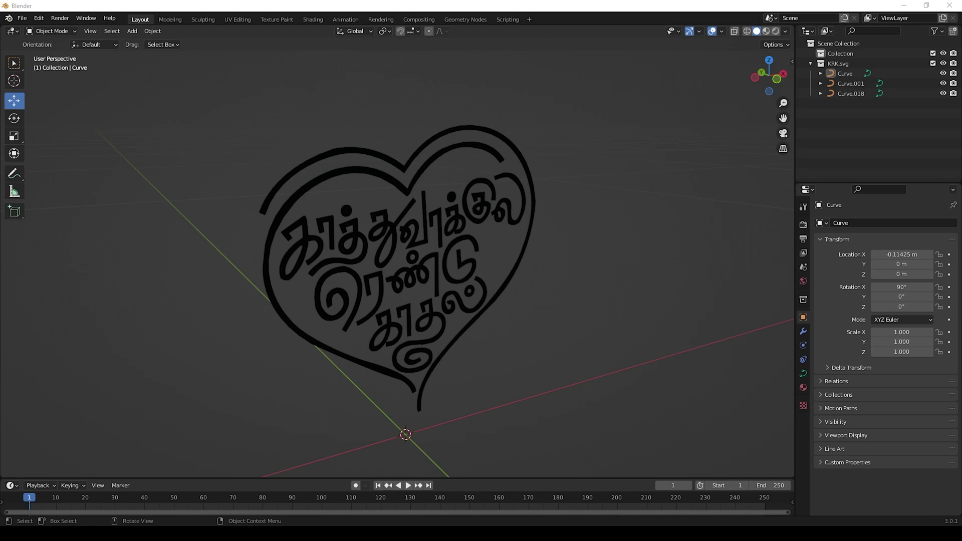
# Step: Switch to Blender and extrude the imported outer heart line curve by 0.001 m
pyautogui.click(333, 159)
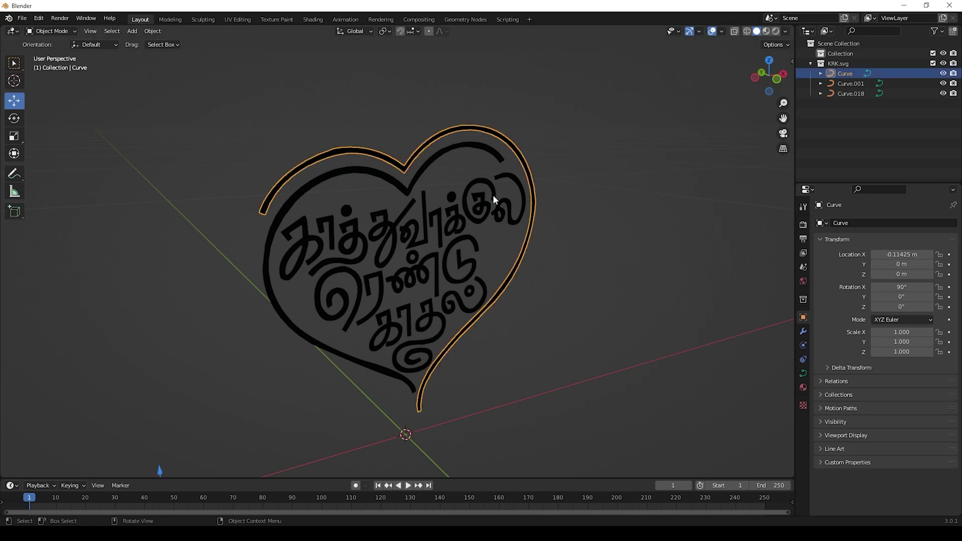
pyautogui.click(802, 373)
pyautogui.click(834, 239)
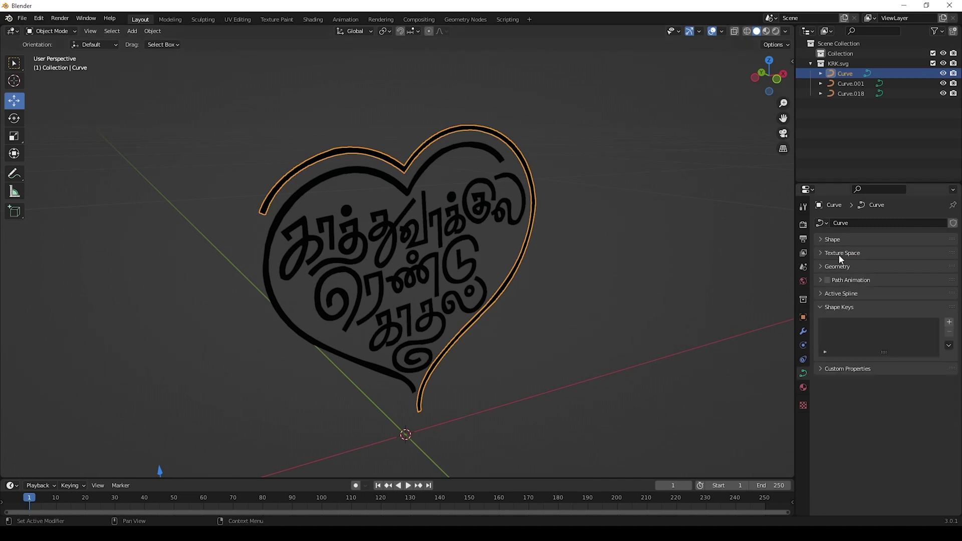
pyautogui.click(837, 266)
pyautogui.moveTo(904, 293)
pyautogui.mouseDown()
pyautogui.moveTo(917, 293)
pyautogui.moveTo(905, 292)
pyautogui.mouseUp()
pyautogui.click(446, 224)
pyautogui.moveTo(446, 224); pyautogui.dragTo(472, 229, button='middle')
# Step: Set the inner heart line's extrusion to 0.001 m to match the outer line, then inspect the depth
pyautogui.click(471, 167)
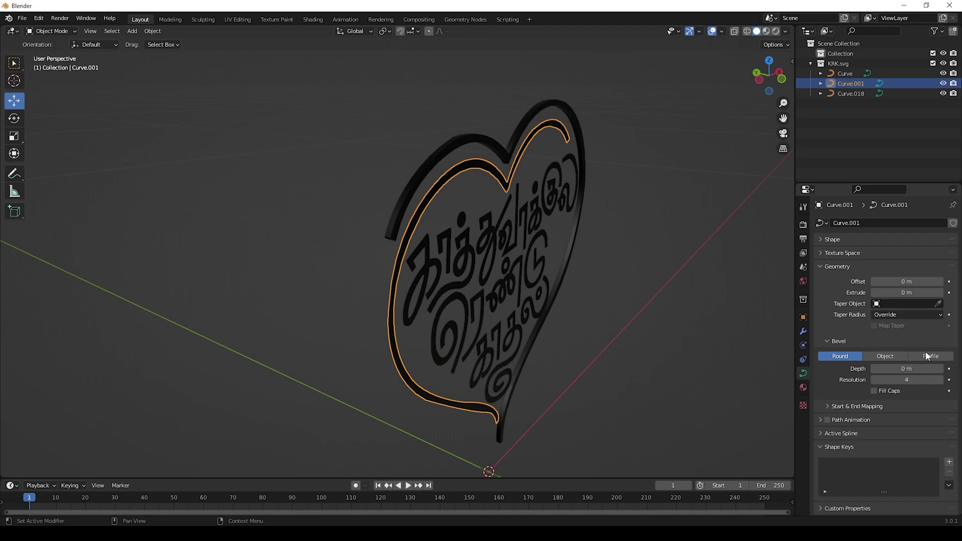
pyautogui.click(515, 144)
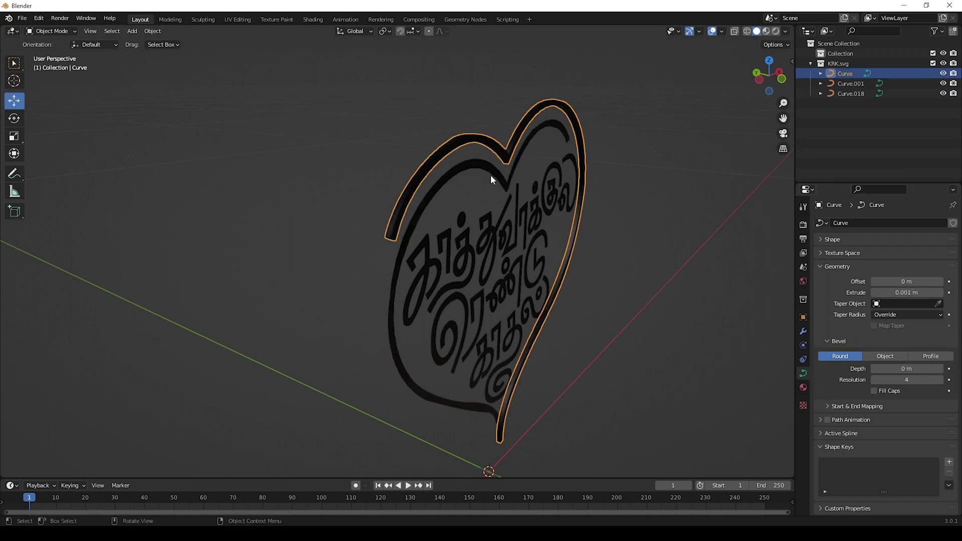
pyautogui.click(528, 151)
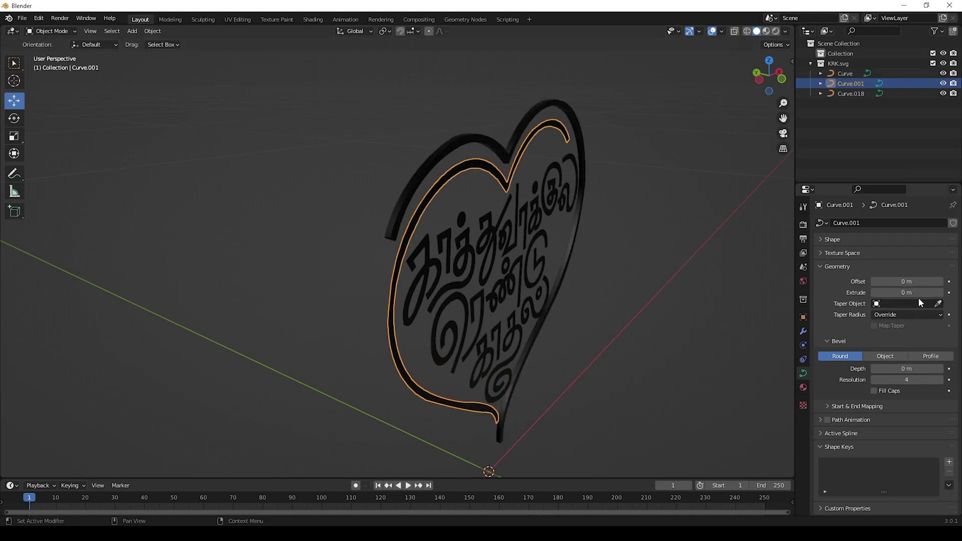
pyautogui.click(911, 293)
pyautogui.write('0.001')
pyautogui.press('Return')
pyautogui.click(649, 302)
pyautogui.scroll(2, 649, 302)
pyautogui.moveTo(649, 302); pyautogui.dragTo(561, 320, button='middle')
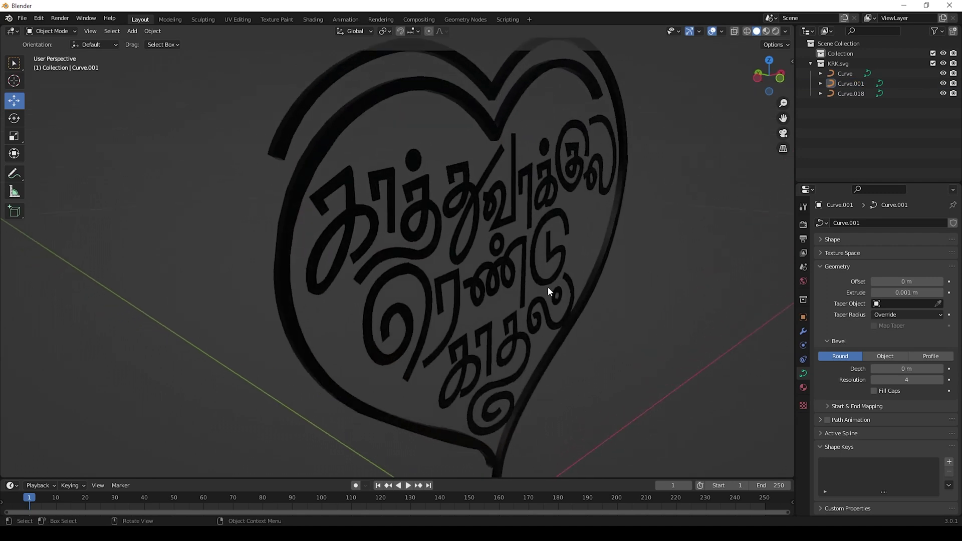
# Step: Open the outer heart line's material settings and select that curve in the Shading workspace
pyautogui.click(321, 143)
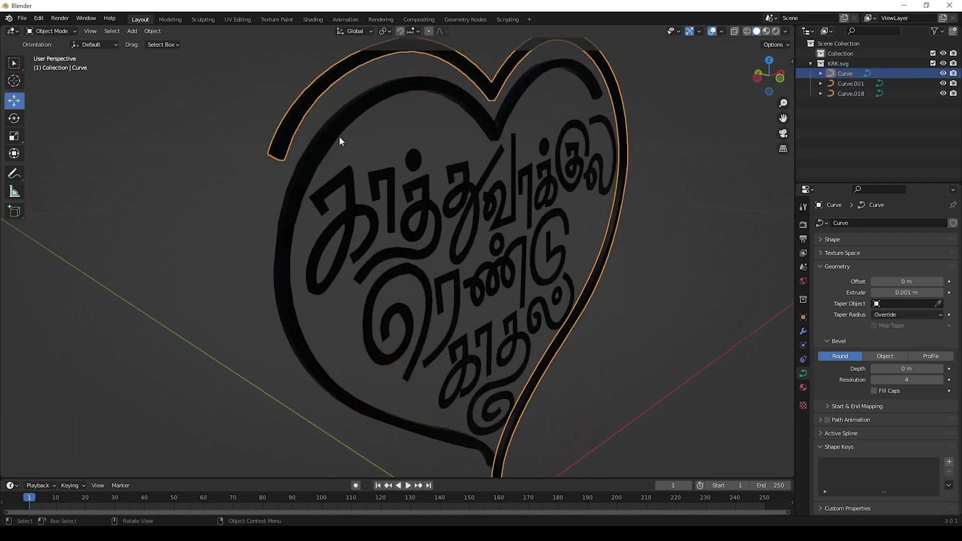
pyautogui.click(803, 387)
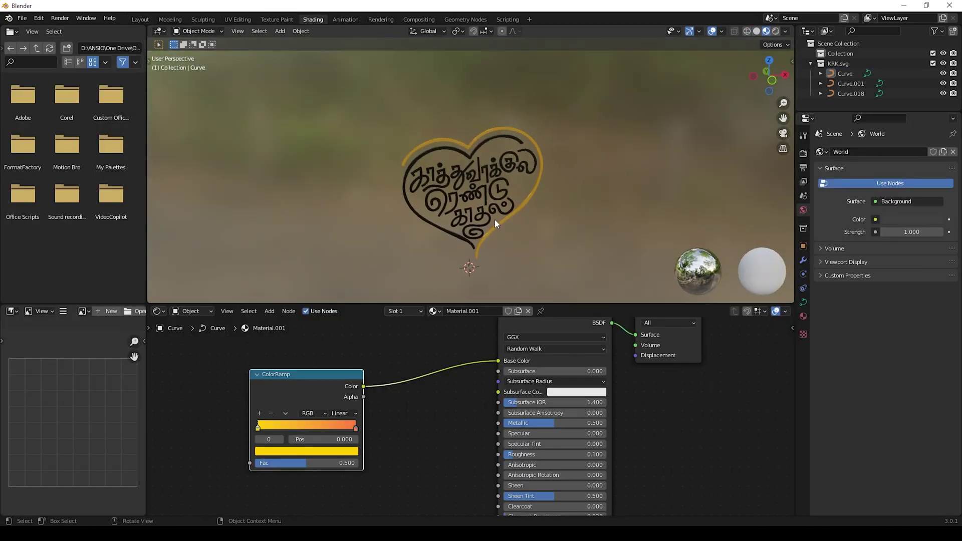
pyautogui.click(504, 220)
pyautogui.click(533, 185)
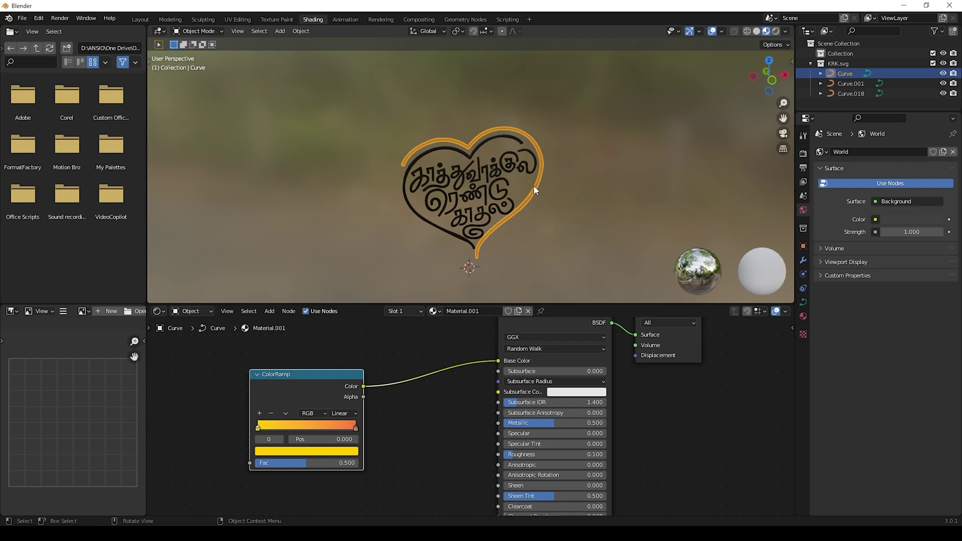
# Step: Assign the existing Material.001 to the inner heart line
pyautogui.click(463, 152)
pyautogui.click(803, 316)
pyautogui.click(821, 194)
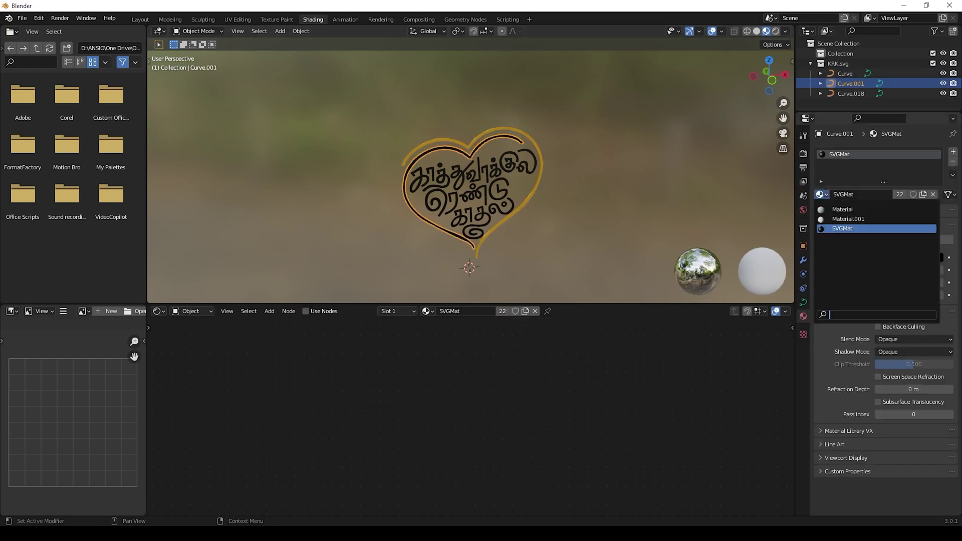
pyautogui.click(837, 219)
pyautogui.click(588, 162)
# Step: Assign Material.001 to the Tamil lettering inside the heart and inspect the golden result
pyautogui.moveTo(539, 199); pyautogui.dragTo(591, 145, button='middle')
pyautogui.scroll(1, 559, 198)
pyautogui.click(424, 184)
pyautogui.click(820, 194)
pyautogui.click(831, 219)
pyautogui.click(626, 179)
pyautogui.scroll(2, 597, 177)
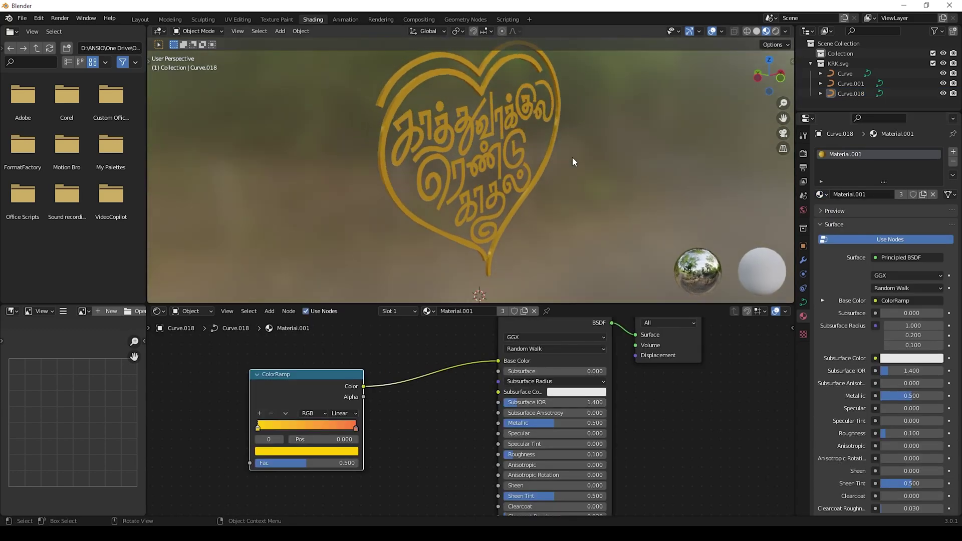
pyautogui.click(467, 149)
pyautogui.scroll(3, 500, 170)
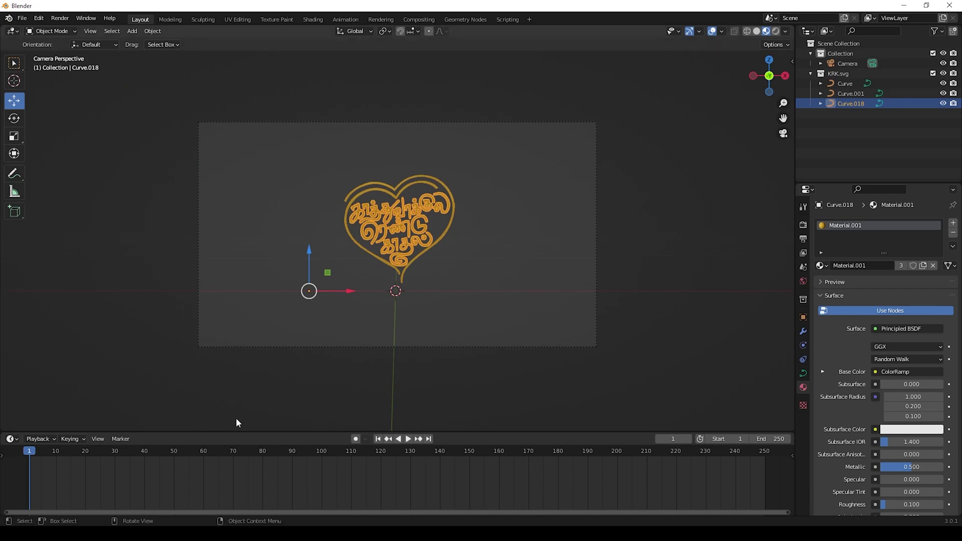
# Step: At frame 50, set the lettering's origin to its geometry and insert a keyframe for its final pose
pyautogui.moveTo(187, 454); pyautogui.dragTo(173, 454)
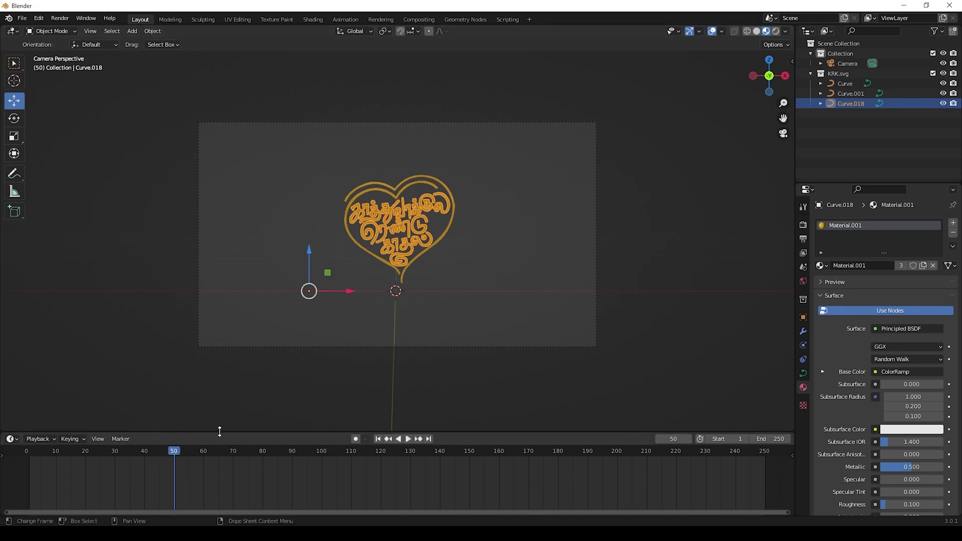
pyautogui.click(152, 31)
pyautogui.moveTo(185, 54)
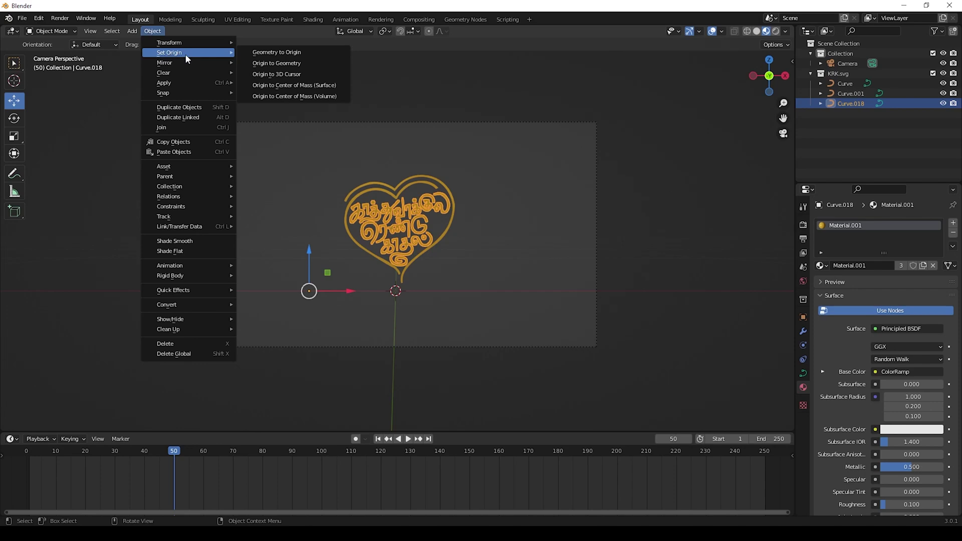
pyautogui.click(266, 64)
pyautogui.press('i')
pyautogui.click(463, 246)
# Step: At frame 1, move the lettering well away from the heart, scale it to 0 and insert a keyframe
pyautogui.moveTo(184, 462); pyautogui.dragTo(28, 460)
pyautogui.moveTo(274, 194); pyautogui.dragTo(383, 249, button='middle')
pyautogui.moveTo(416, 233); pyautogui.dragTo(225, 212)
pyautogui.press('s')
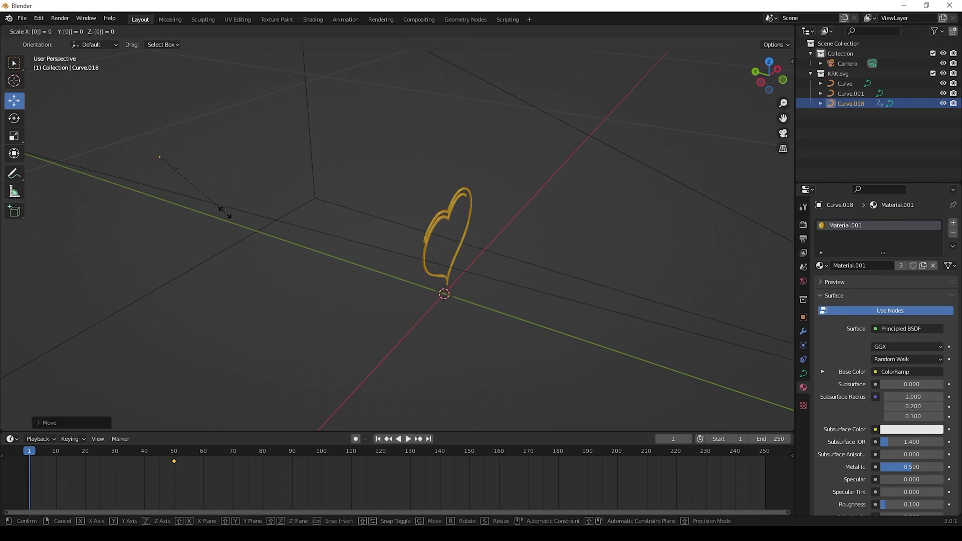
pyautogui.click(225, 211)
pyautogui.press('i')
pyautogui.click(238, 214)
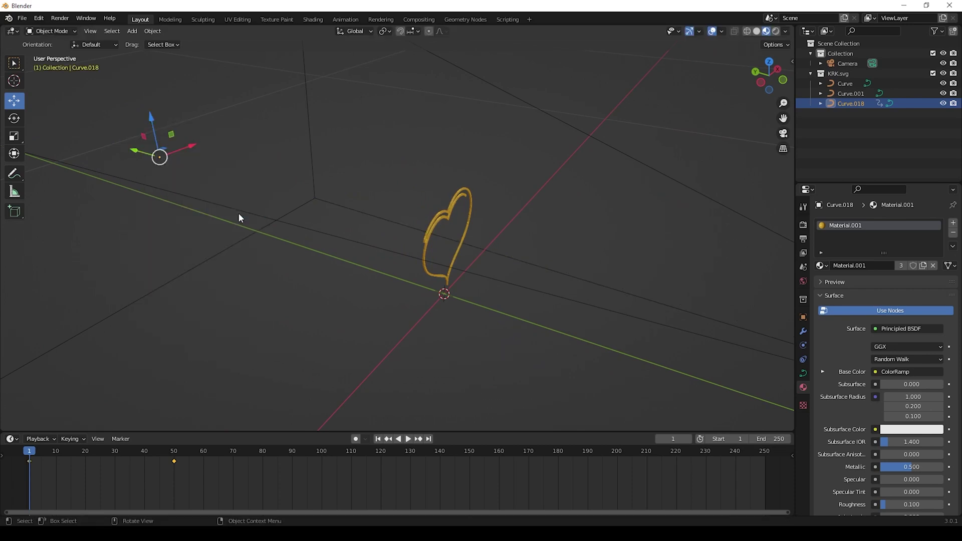
# Step: Preview the lettering animation, then move its end keyframe to frame 20
pyautogui.click(407, 439)
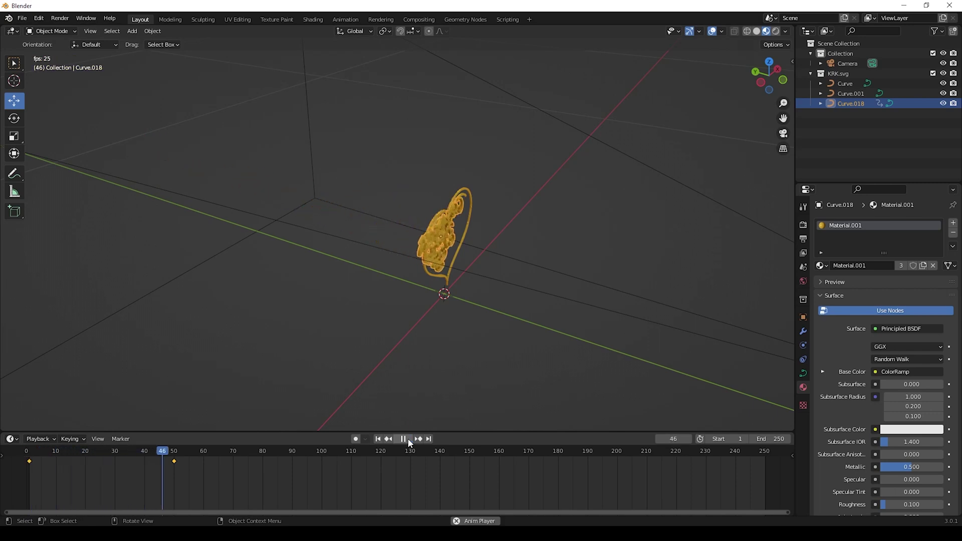
pyautogui.press('Escape')
pyautogui.moveTo(46, 451); pyautogui.dragTo(85, 453)
pyautogui.moveTo(207, 473); pyautogui.dragTo(85, 464)
pyautogui.click(271, 350)
# Step: Play the animation from the first frame through the camera view to check the lettering's timing
pyautogui.press('KP_0')
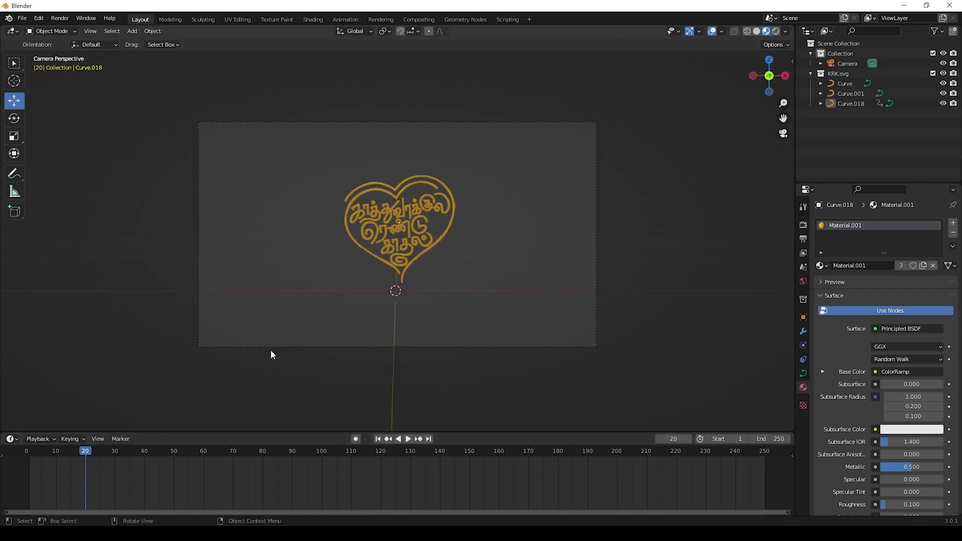
pyautogui.click(379, 439)
pyautogui.click(407, 441)
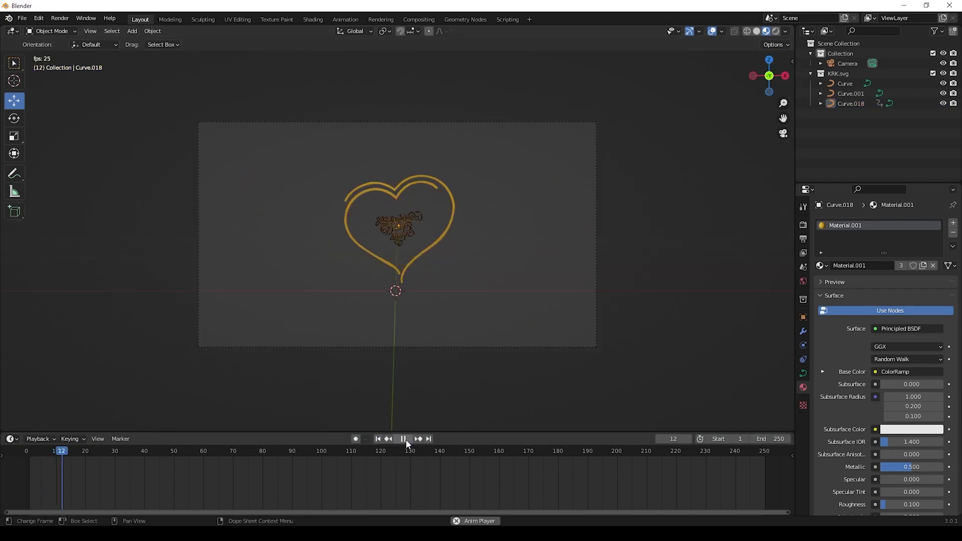
pyautogui.click(406, 441)
# Step: Speed up the lettering's entrance by moving its end keyframe to frame 10
pyautogui.scroll(2, 342, 203)
pyautogui.click(397, 210)
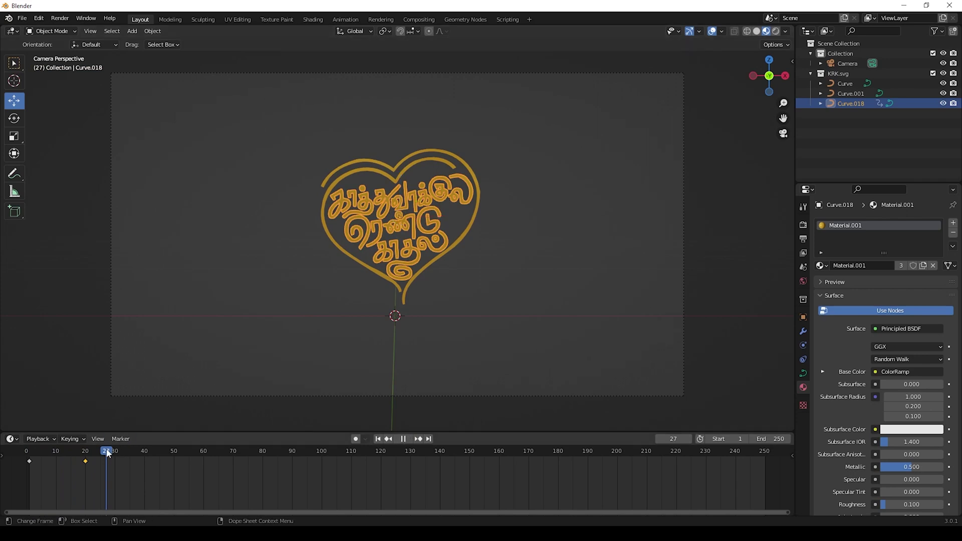
pyautogui.moveTo(106, 453); pyautogui.dragTo(57, 456)
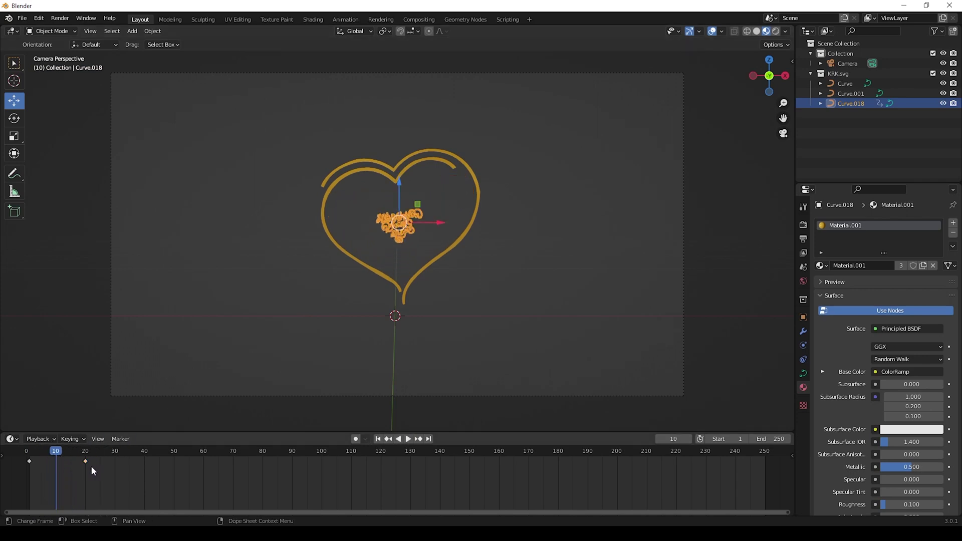
pyautogui.moveTo(105, 476); pyautogui.dragTo(78, 458)
pyautogui.press('g')
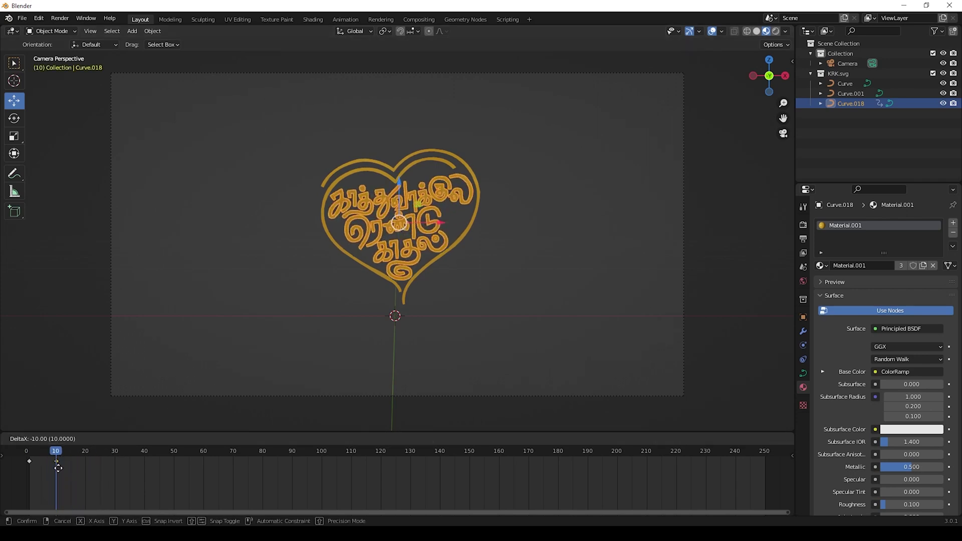
pyautogui.click(56, 467)
# Step: Replay the faster lettering entrance from the start of the timeline, then stop playback
pyautogui.click(377, 439)
pyautogui.click(408, 438)
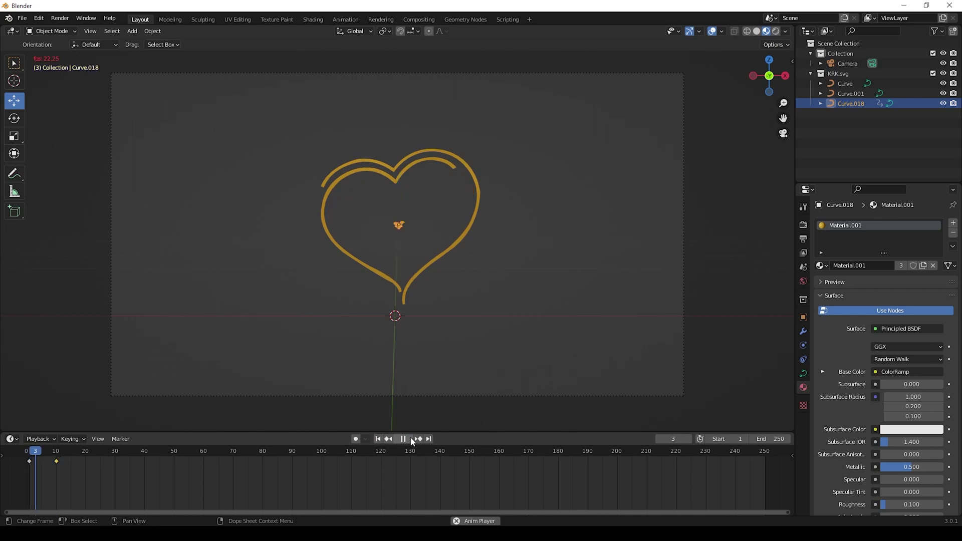
pyautogui.click(407, 439)
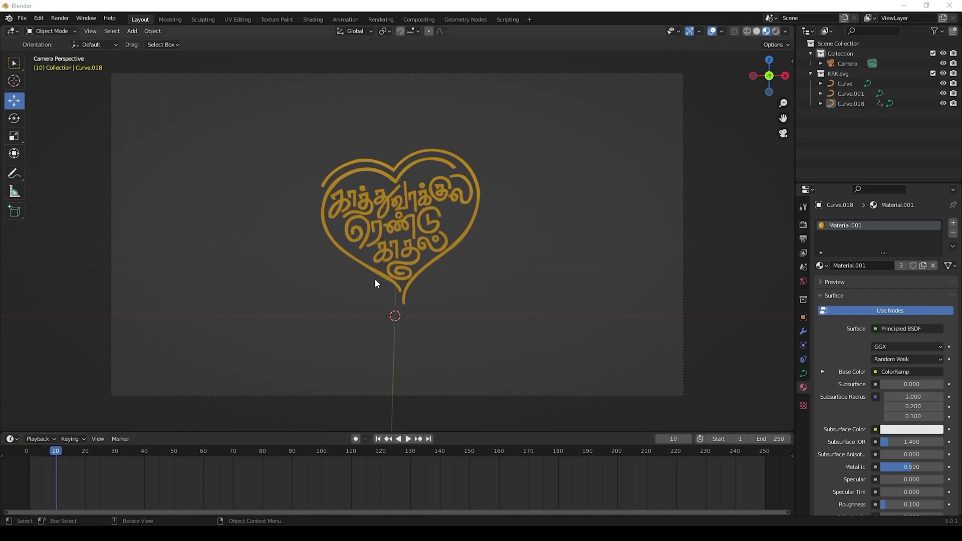
# Step: Snap the 3D cursor to the end point at the lower tip of the inner heart line
pyautogui.click(358, 282)
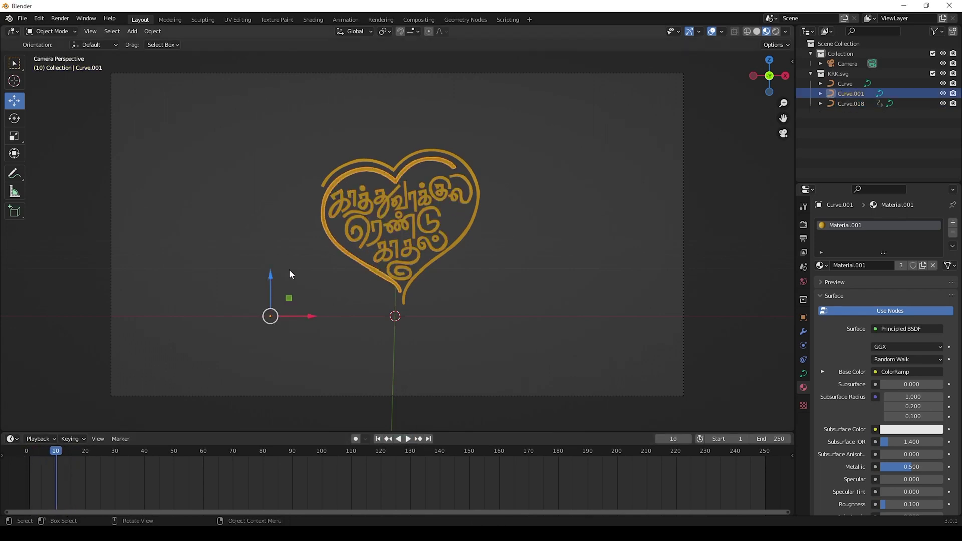
pyautogui.press('Tab')
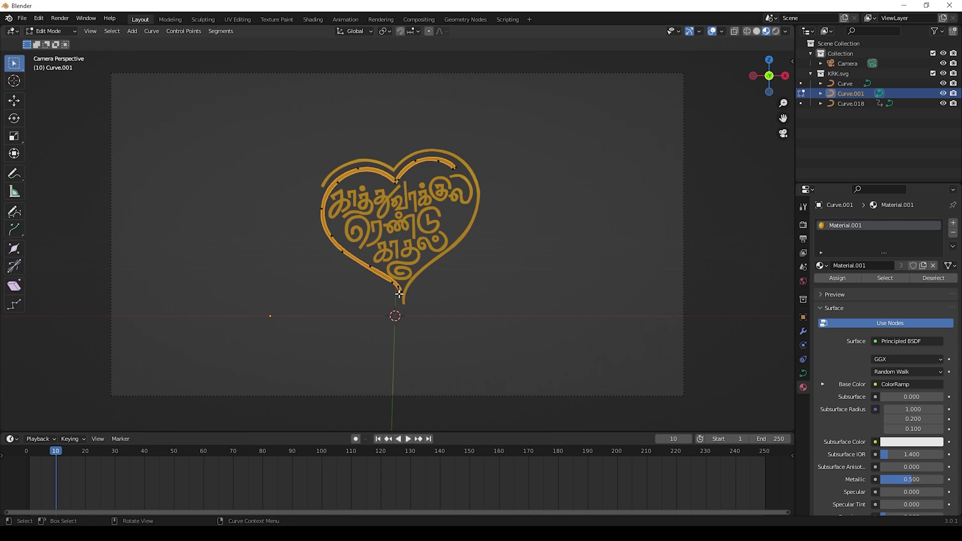
pyautogui.scroll(3, 405, 307)
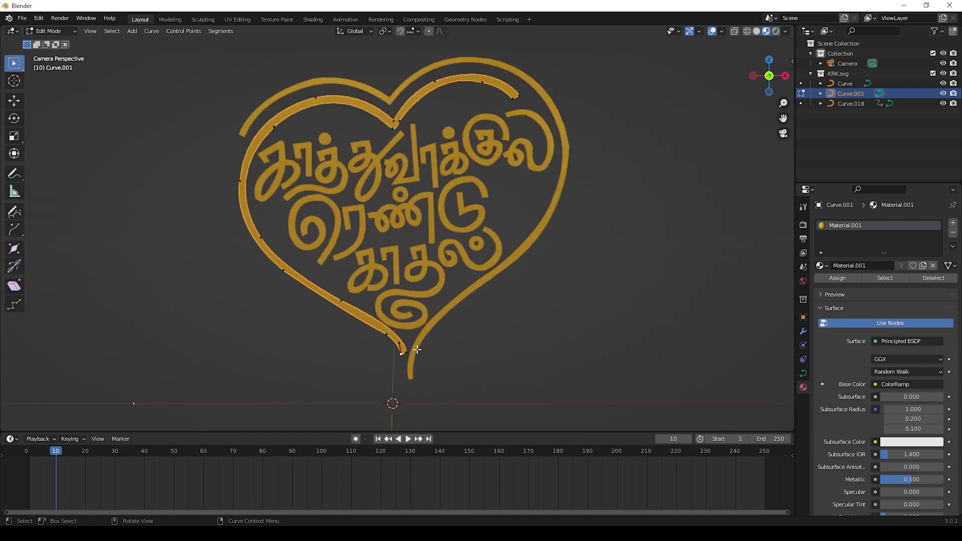
pyautogui.click(139, 30)
pyautogui.moveTo(151, 31)
pyautogui.moveTo(165, 63)
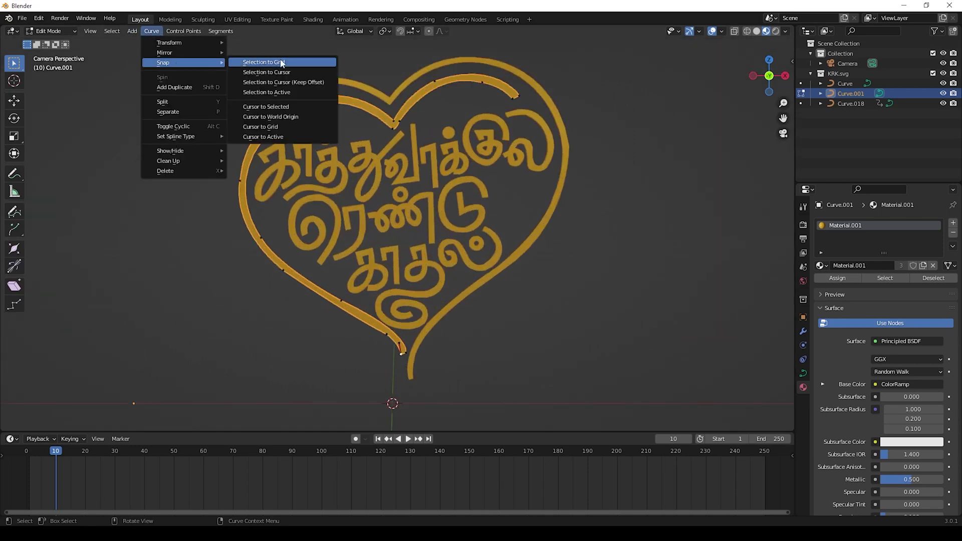
pyautogui.click(308, 105)
# Step: Set the inner heart line's origin to the 3D cursor and try out a rotation around it
pyautogui.press('Tab')
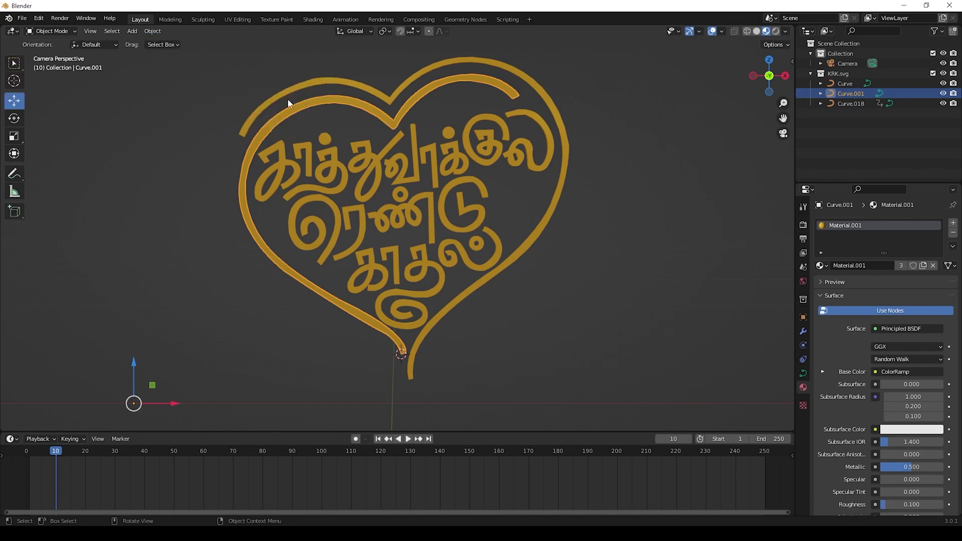
pyautogui.click(153, 31)
pyautogui.moveTo(191, 53)
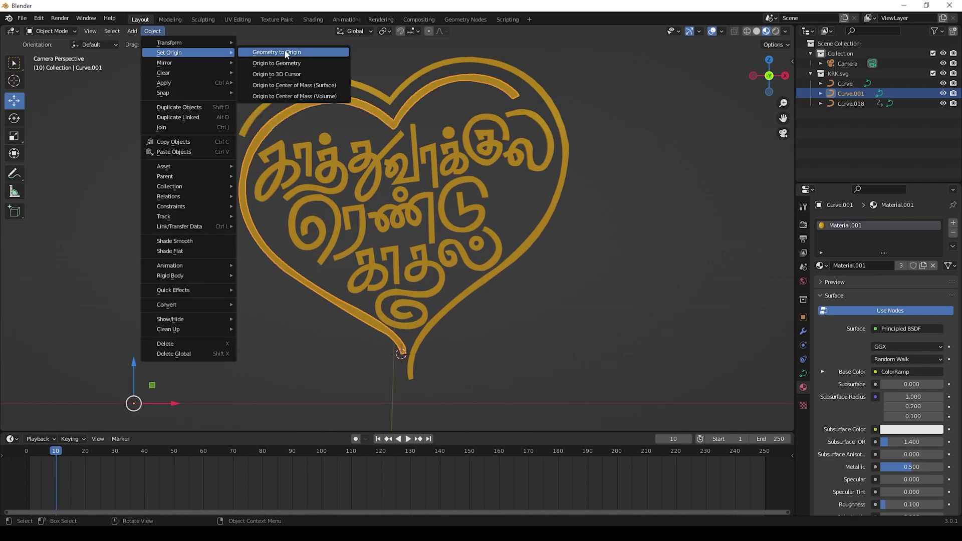
pyautogui.click(292, 75)
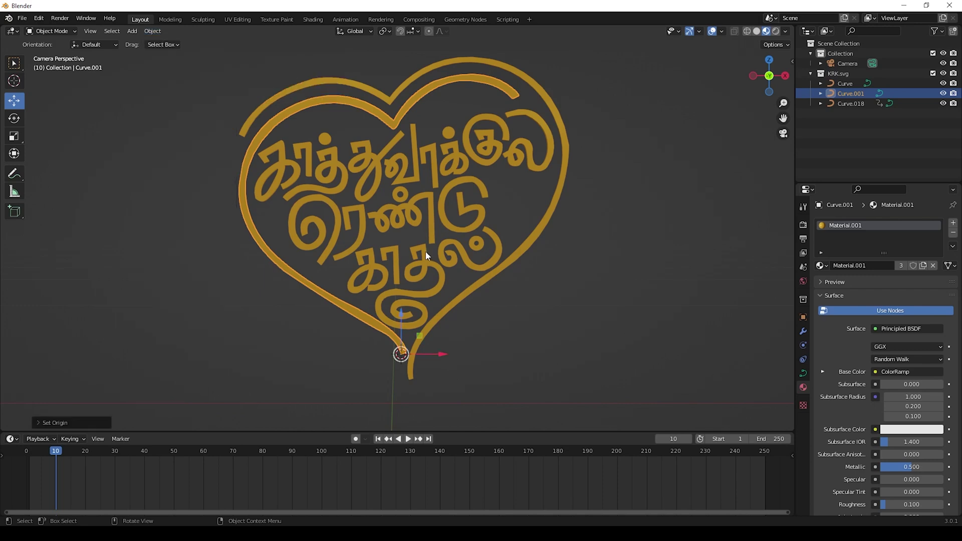
pyautogui.press('r')
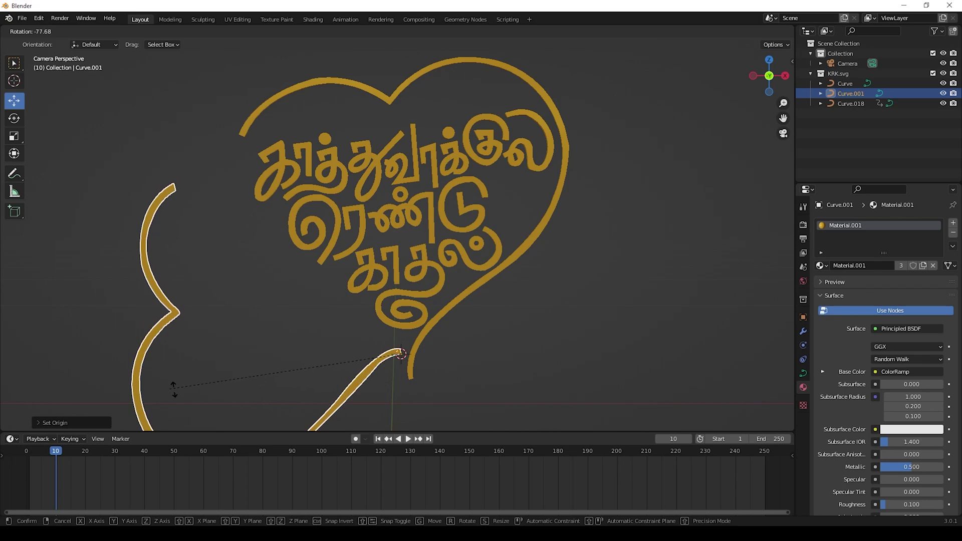
pyautogui.rightClick(378, 386)
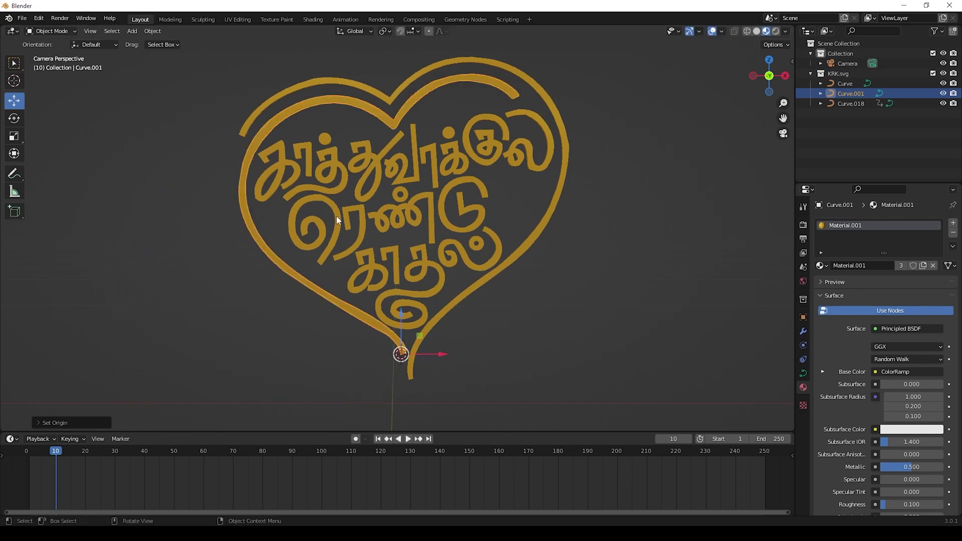
# Step: Keyframe the inner heart line in its upright final pose at frame 20
pyautogui.scroll(-2, 337, 221)
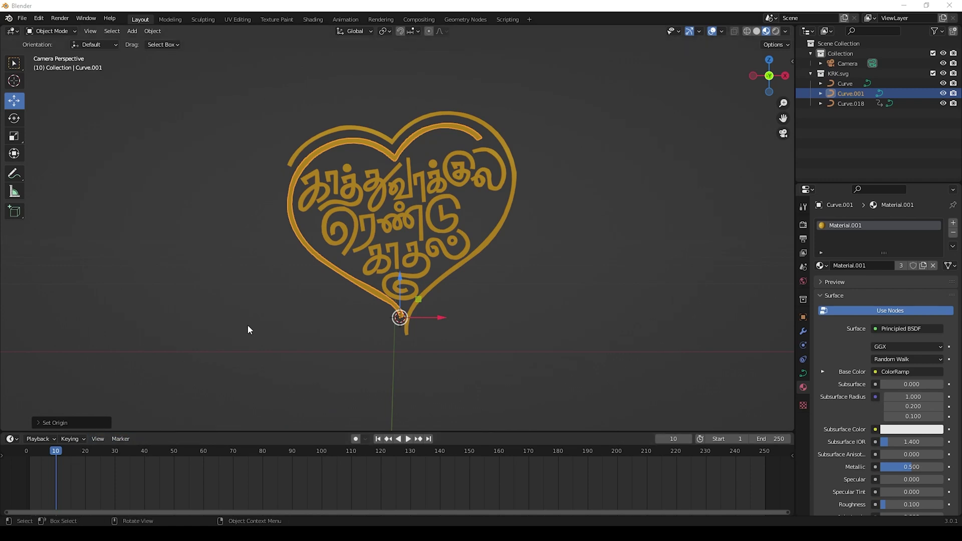
pyautogui.moveTo(55, 451)
pyautogui.mouseDown()
pyautogui.moveTo(86, 452)
pyautogui.moveTo(59, 457)
pyautogui.mouseUp()
pyautogui.press('i')
pyautogui.click(347, 253)
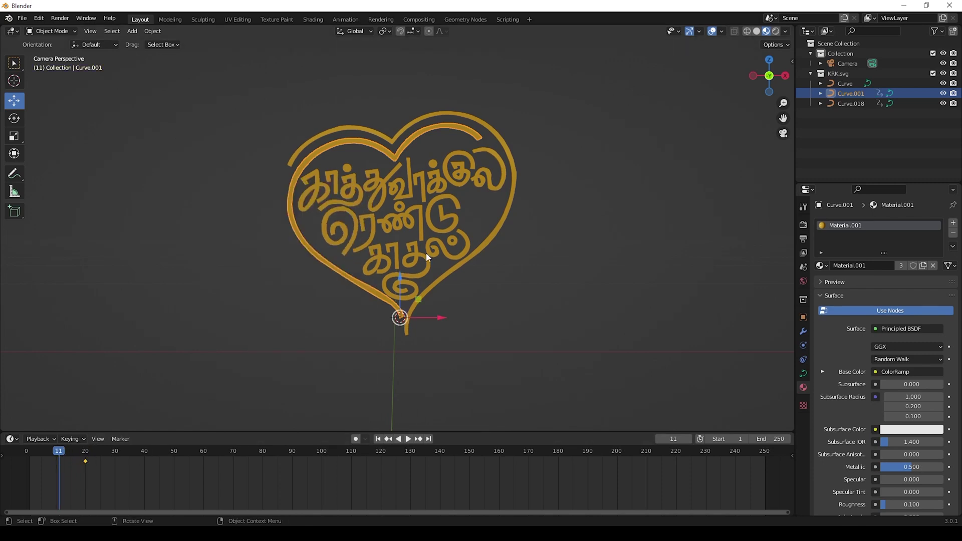
# Step: At frame 12, rotate the inner heart line around its lower tip until it hangs downward, and keyframe that pose
pyautogui.click(62, 454)
pyautogui.press('r')
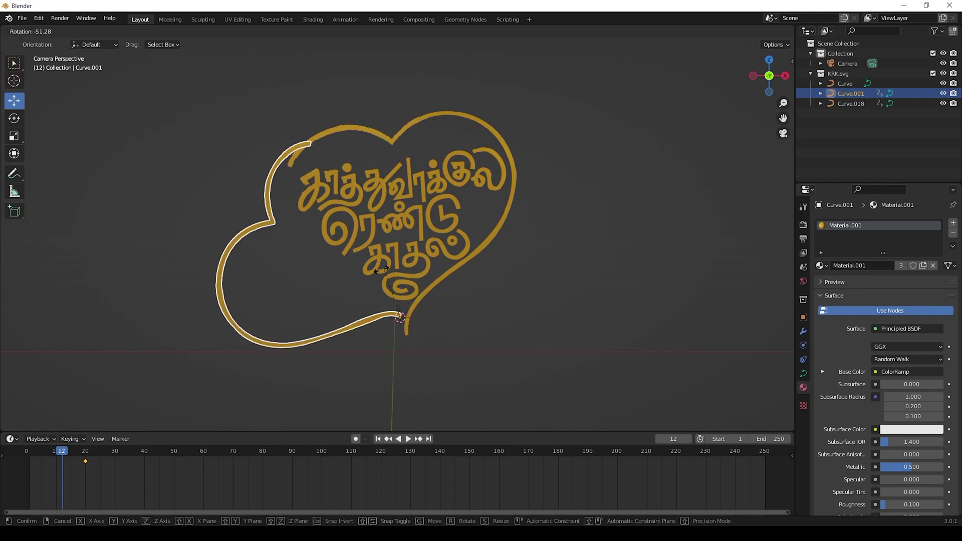
pyautogui.click(354, 339)
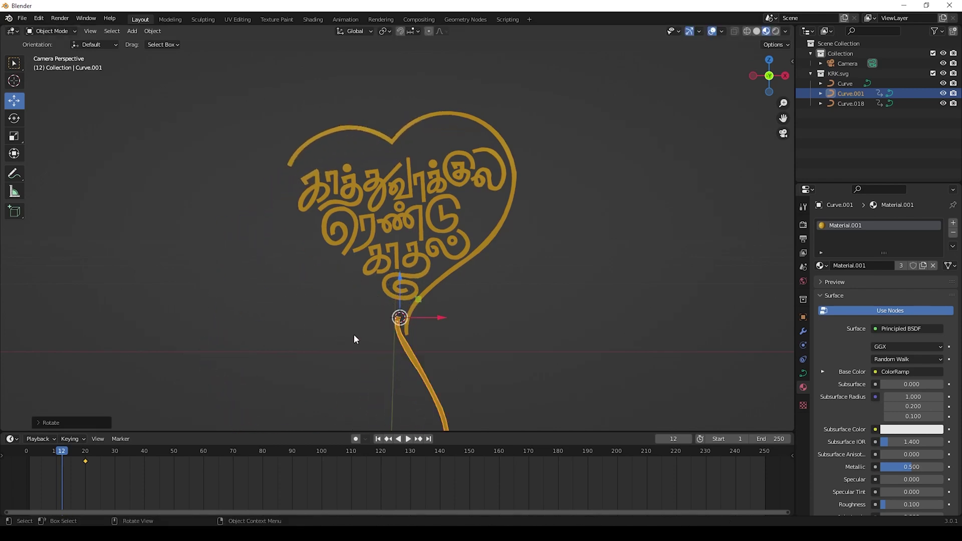
pyautogui.press('i')
pyautogui.click(461, 293)
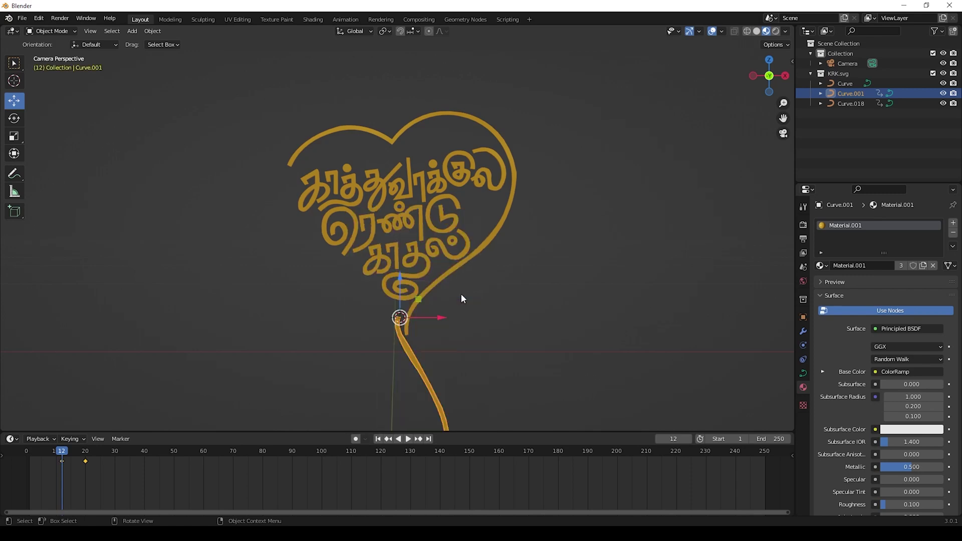
# Step: At frame 11, scale the inner heart line to 0 and keyframe it
pyautogui.press('s')
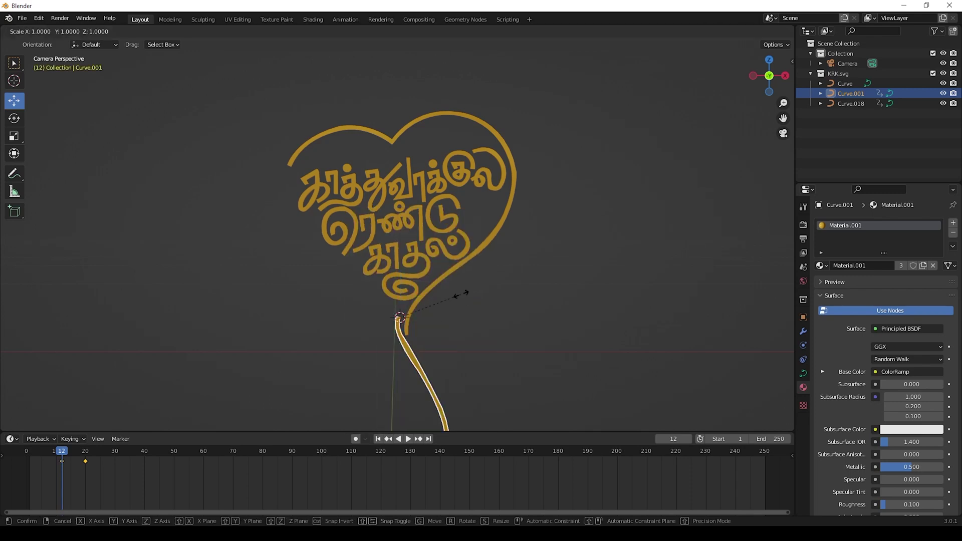
pyautogui.press('Escape')
pyautogui.press('Left')
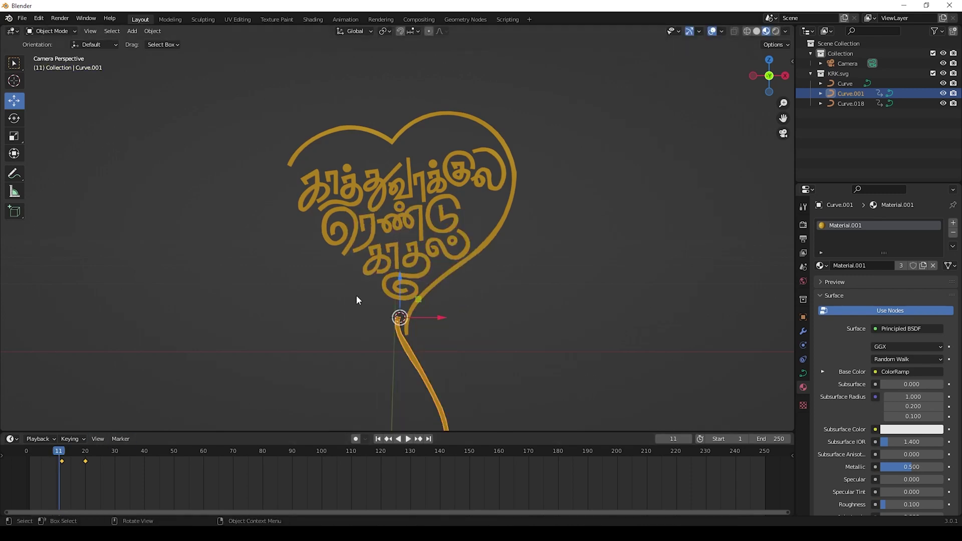
pyautogui.write('s0')
pyautogui.press('Return')
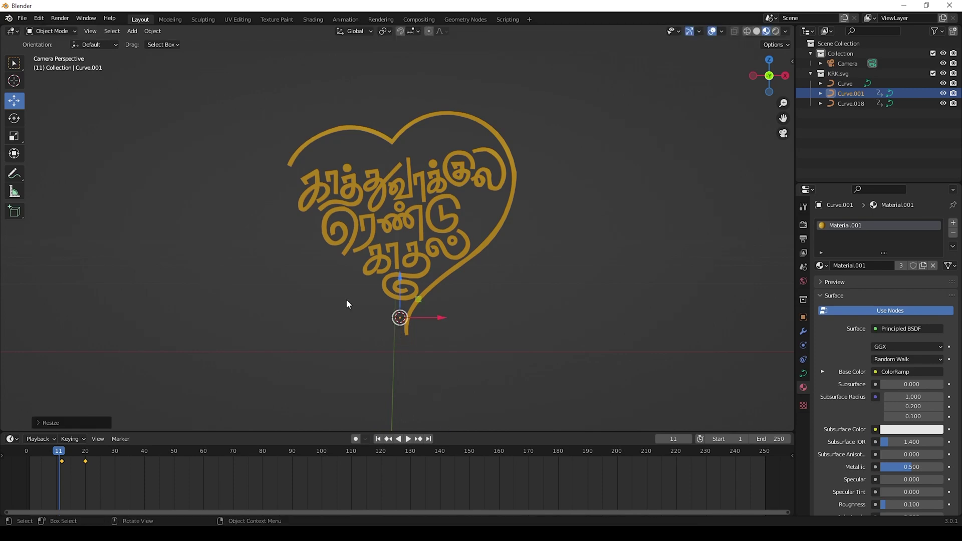
pyautogui.press('i')
pyautogui.click(351, 302)
# Step: Play the animation from frame 1 to check the inner heart line's swing-in
pyautogui.click(378, 439)
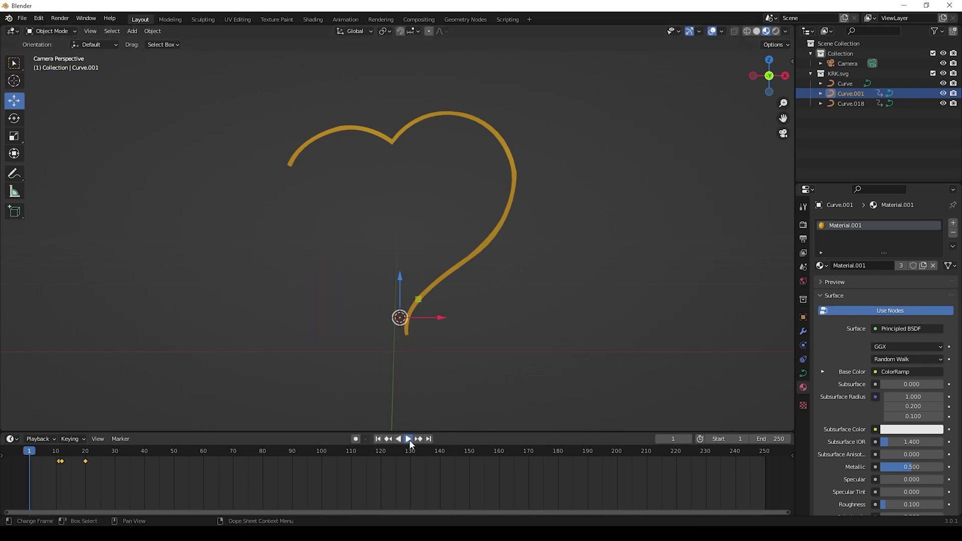
pyautogui.click(408, 439)
pyautogui.moveTo(97, 454)
pyautogui.mouseDown()
pyautogui.moveTo(39, 454)
pyautogui.moveTo(85, 454)
pyautogui.mouseUp()
pyautogui.click(188, 322)
# Step: Snap the 3D cursor to the end point at the lower tip of the outer heart line
pyautogui.press('Home')
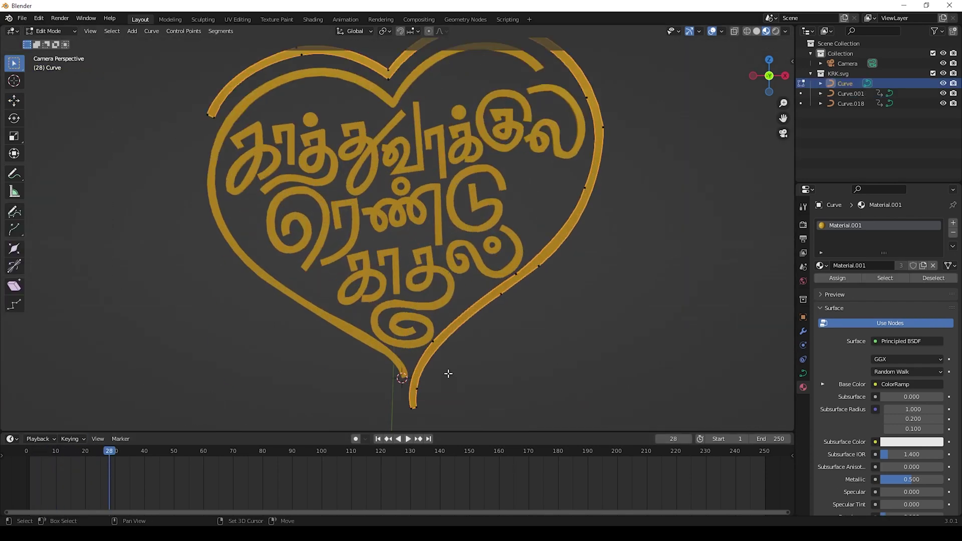
pyautogui.scroll(5, 447, 371)
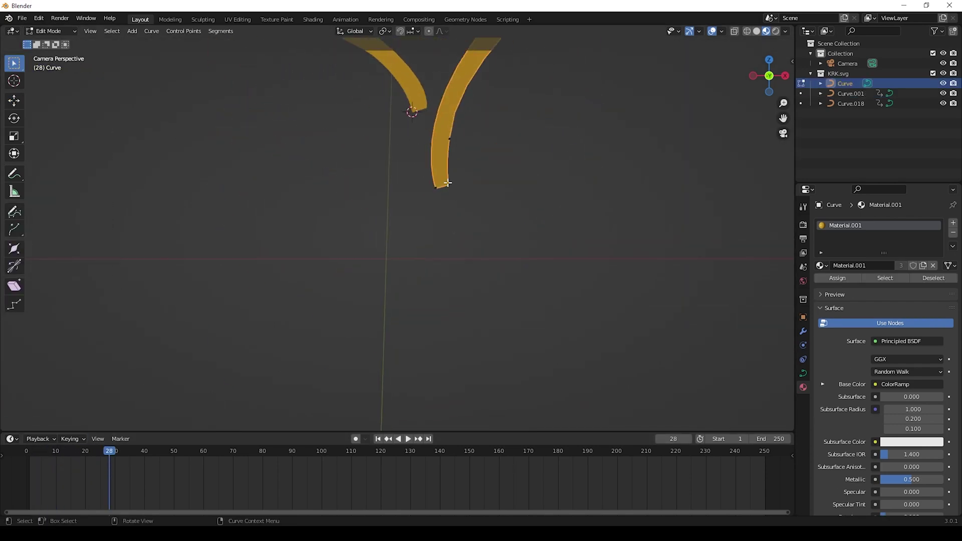
pyautogui.scroll(-5, 421, 240)
pyautogui.click(151, 31)
pyautogui.moveTo(171, 63)
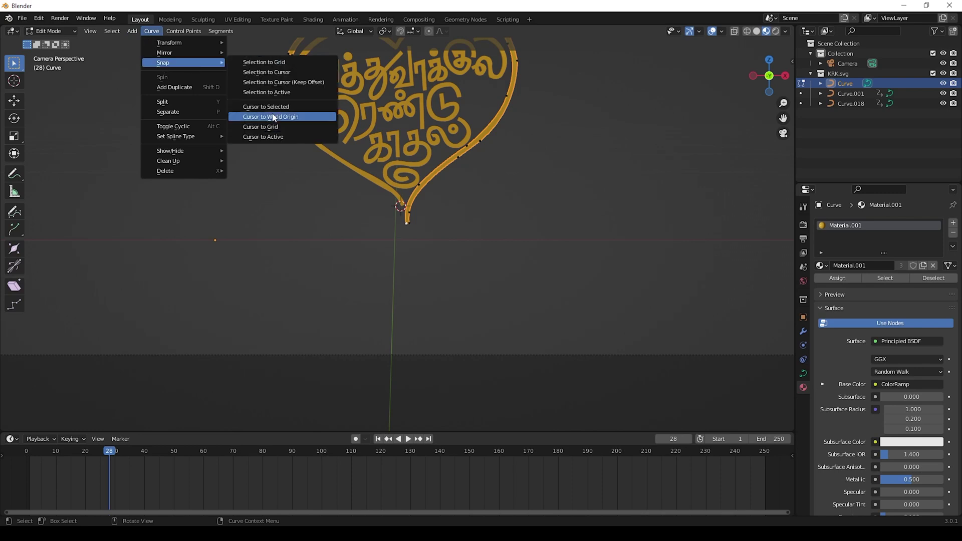
pyautogui.click(278, 122)
# Step: Set the outer heart line's origin to the 3D cursor and keyframe its final pose at frame 28
pyautogui.press('Tab')
pyautogui.click(151, 31)
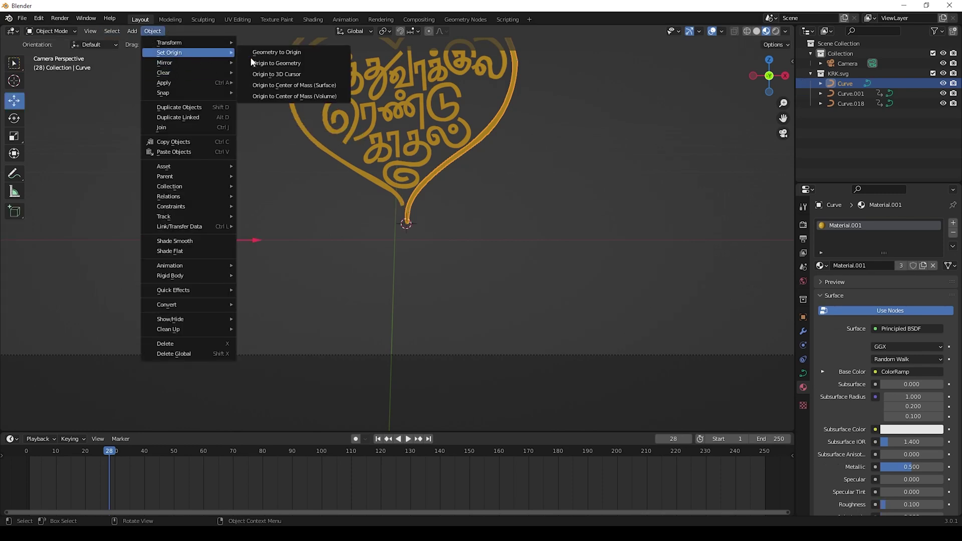
pyautogui.click(298, 74)
pyautogui.scroll(-5, 461, 171)
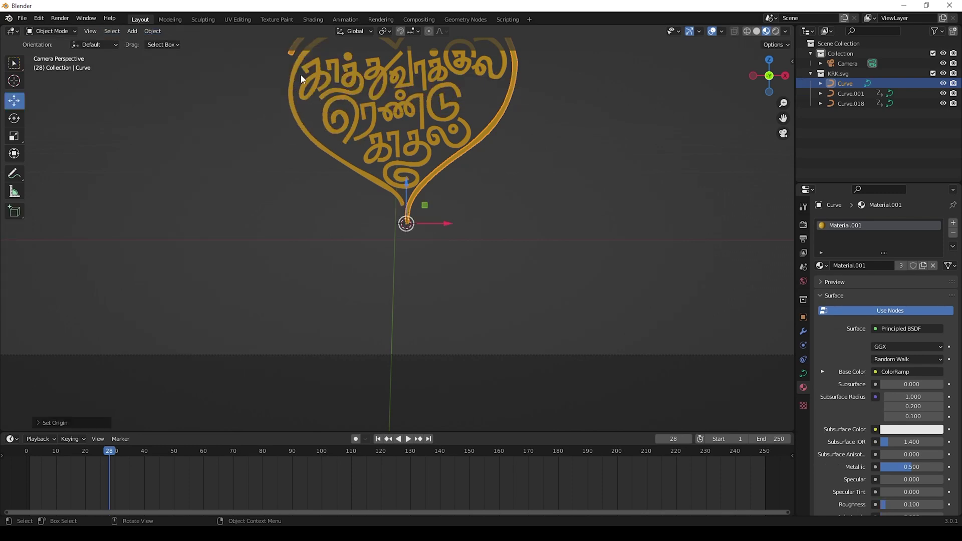
pyautogui.scroll(2, 453, 170)
pyautogui.keyDown('shift'); pyautogui.moveTo(450, 167); pyautogui.dragTo(464, 243, button='middle'); pyautogui.keyUp('shift')
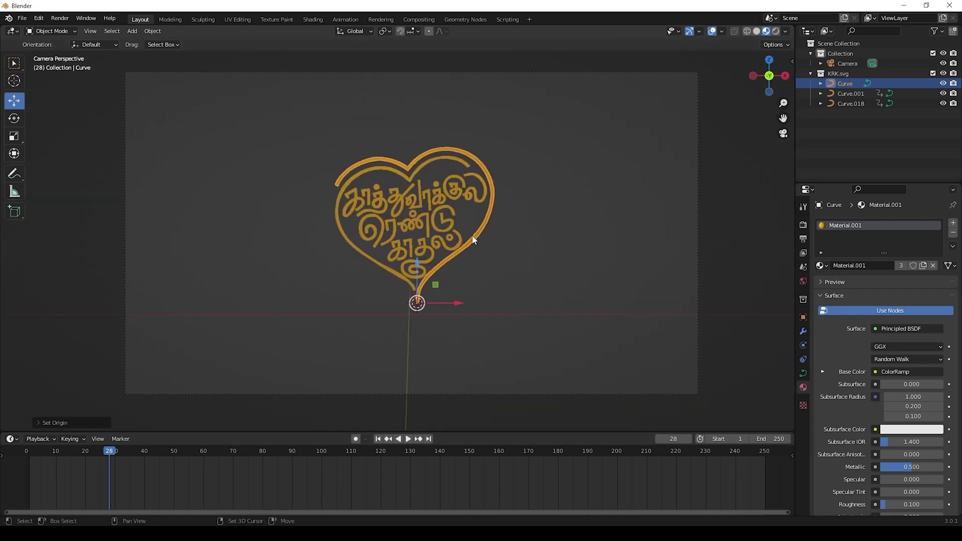
pyautogui.press('i')
# Step: At frame 21, rotate the outer heart line about the global Y axis until it hangs downward, and keyframe that pose
pyautogui.moveTo(107, 452); pyautogui.dragTo(89, 453)
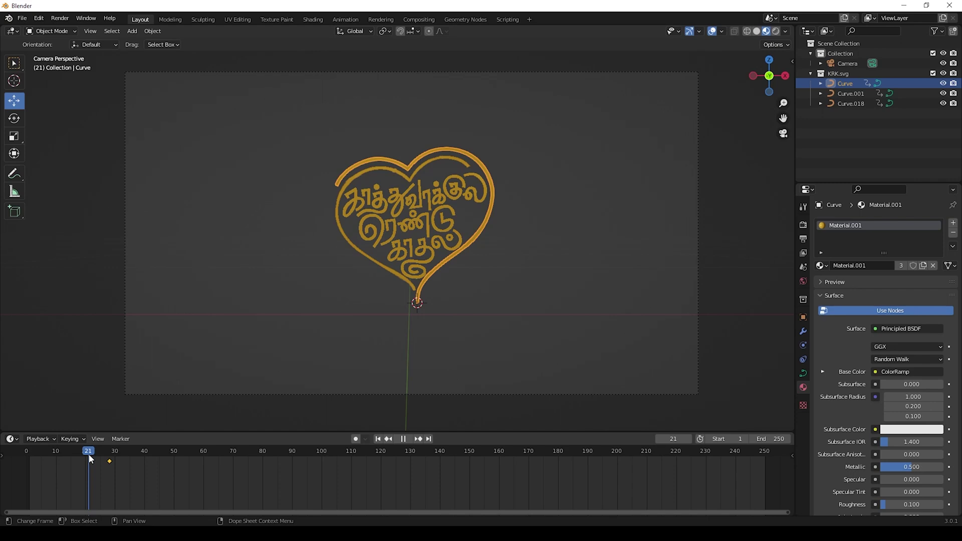
pyautogui.press('r')
pyautogui.press('x')
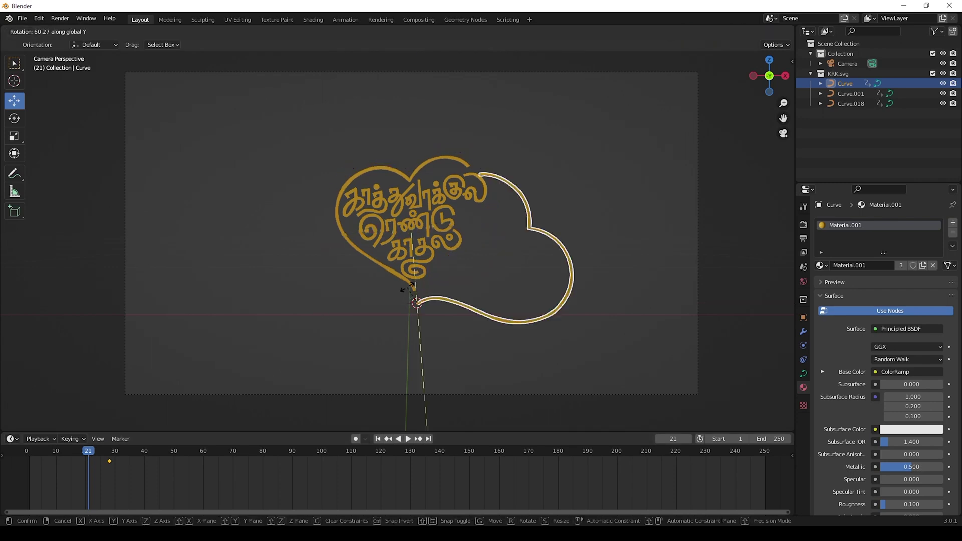
pyautogui.click(432, 295)
pyautogui.press('i')
# Step: At frame 20, scale the outer heart line to 0 and keyframe it
pyautogui.press('Left')
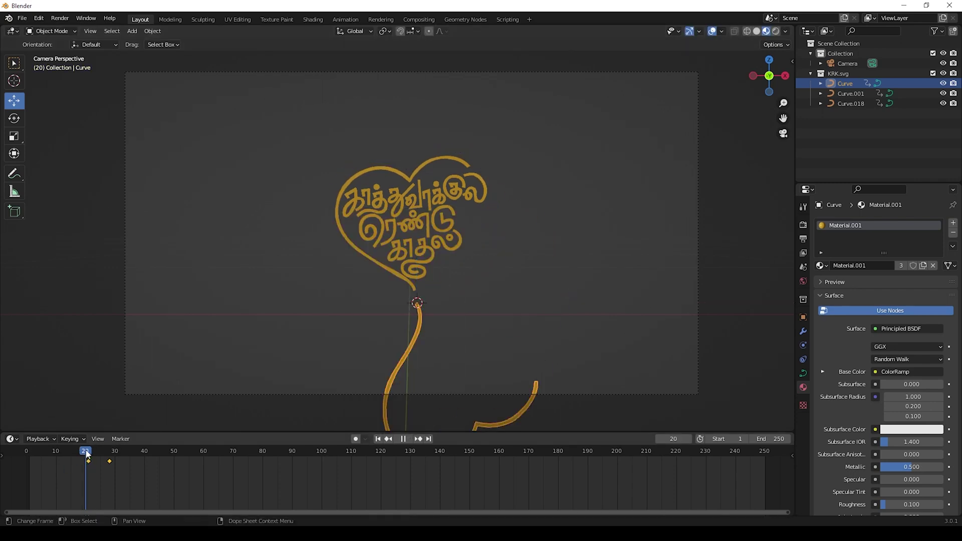
pyautogui.press('s')
pyautogui.press('0')
pyautogui.press('Return')
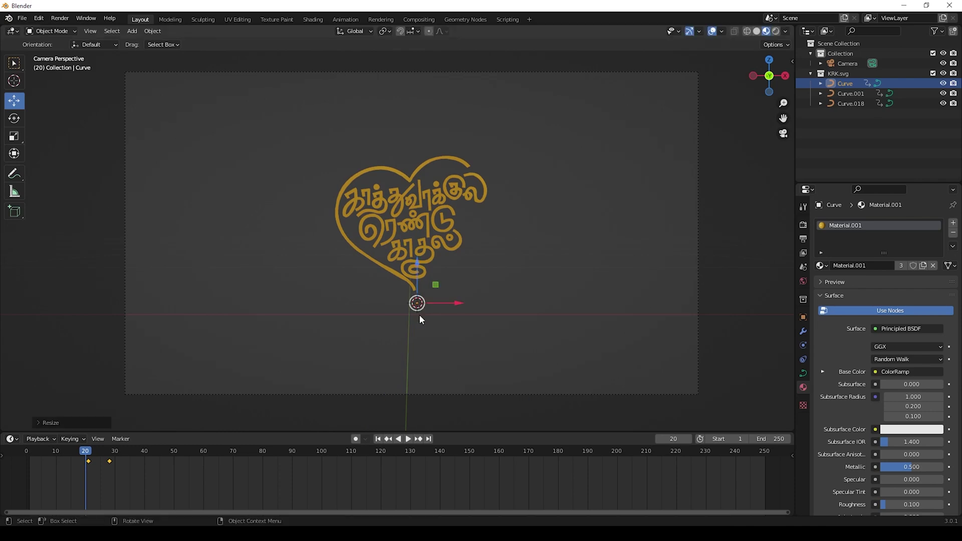
pyautogui.press('i')
pyautogui.click(420, 319)
# Step: Play the full title animation from the start to check the lettering and both heart lines
pyautogui.moveTo(88, 453); pyautogui.dragTo(30, 453)
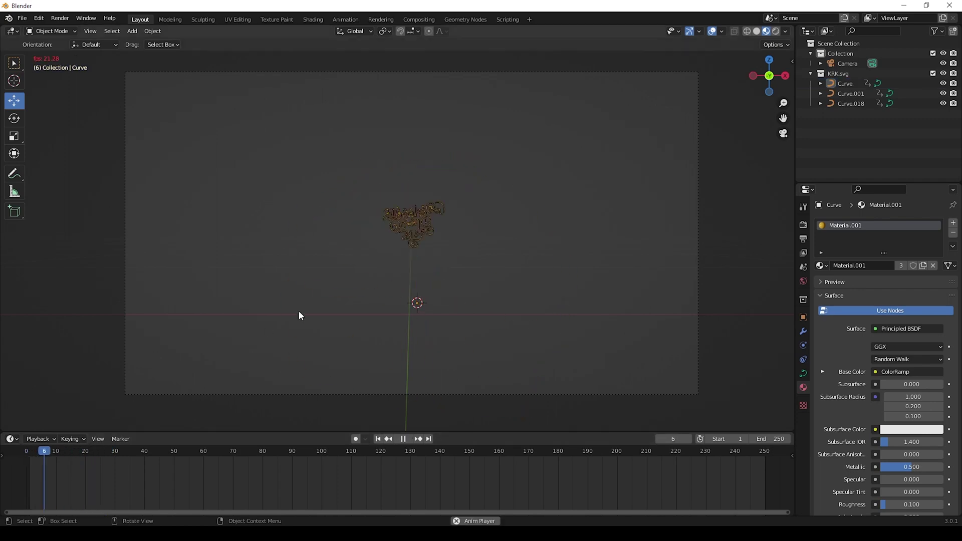
pyautogui.press('space')
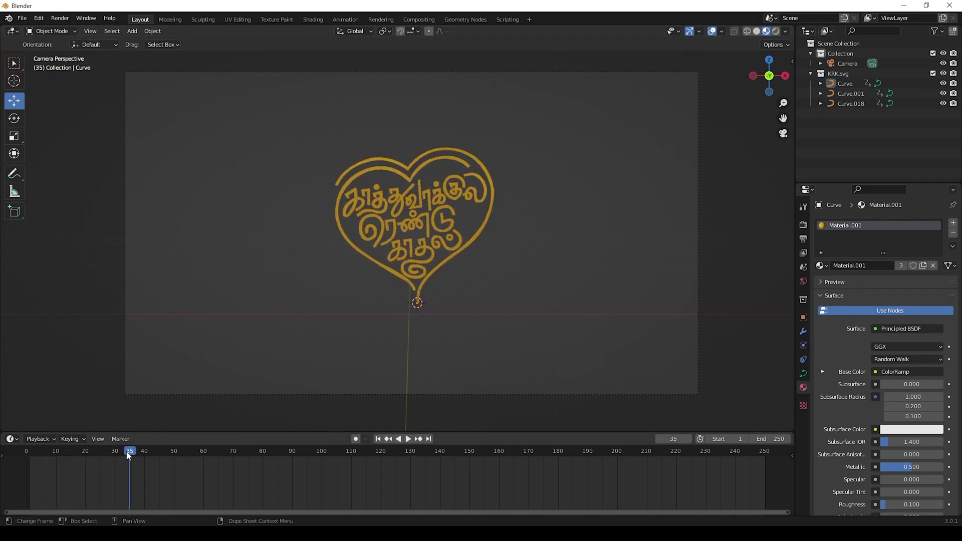
pyautogui.moveTo(129, 455)
pyautogui.mouseDown()
pyautogui.moveTo(59, 459)
pyautogui.moveTo(113, 459)
pyautogui.mouseUp()
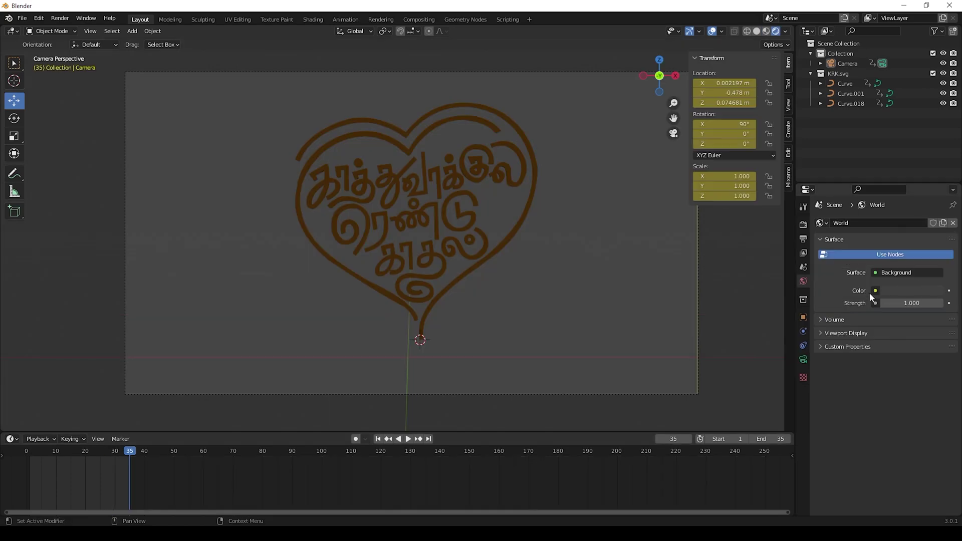
# Step: Use an Environment Texture for the world color and load the aerodynamics_workshop_4k image from the HDRI folder
pyautogui.click(873, 291)
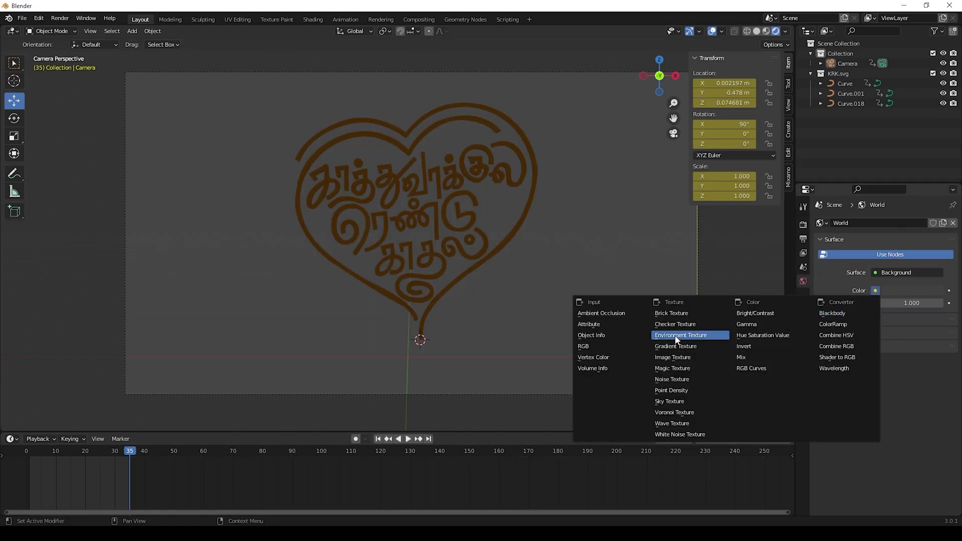
pyautogui.click(690, 336)
pyautogui.click(925, 303)
pyautogui.scroll(-3, 256, 380)
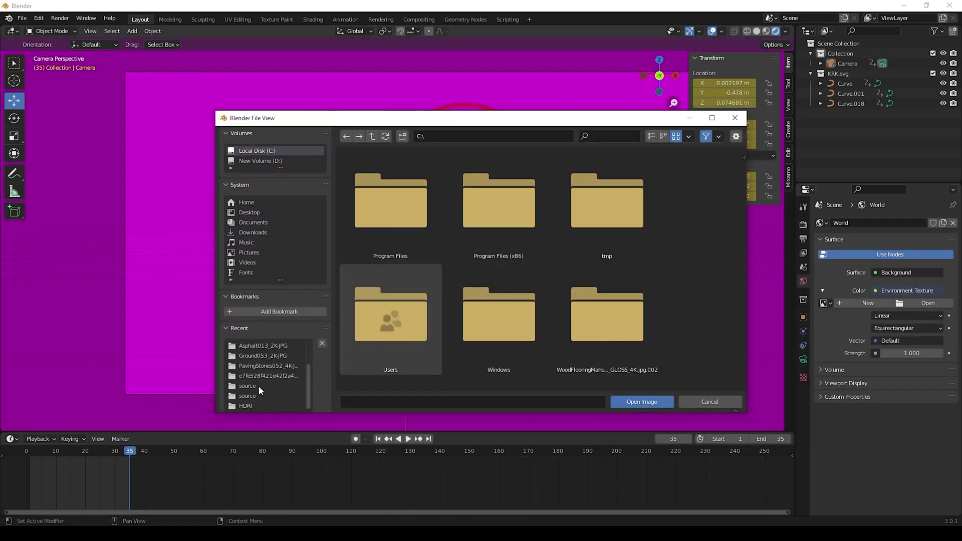
pyautogui.click(251, 402)
pyautogui.doubleClick(416, 211)
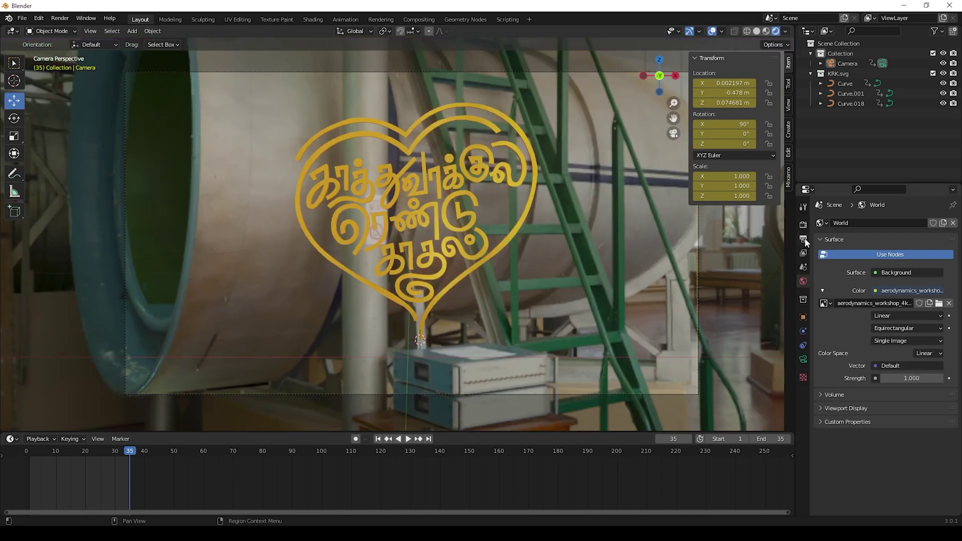
# Step: Enable a transparent film background in the Eevee render settings
pyautogui.click(804, 238)
pyautogui.click(838, 332)
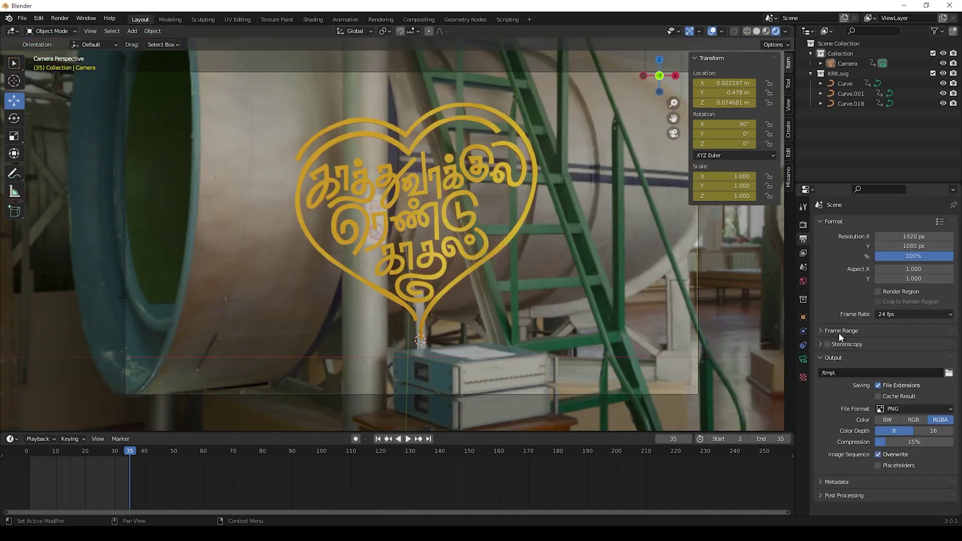
pyautogui.click(836, 358)
pyautogui.click(803, 225)
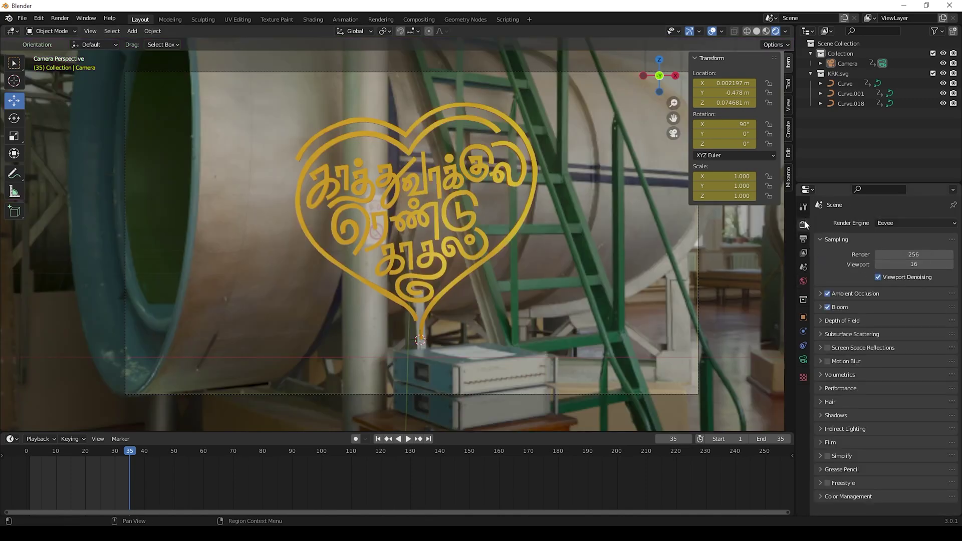
pyautogui.click(840, 442)
pyautogui.click(888, 468)
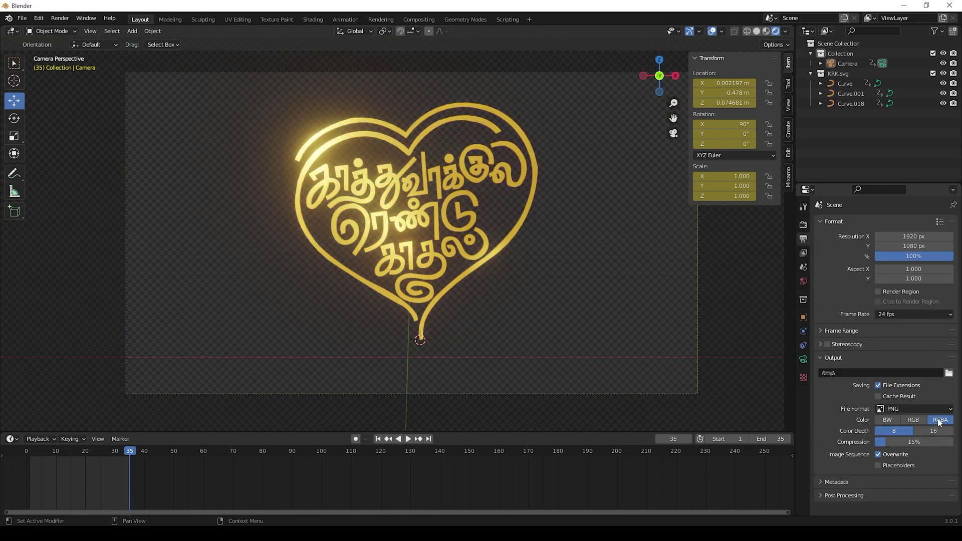
# Step: Configure the output as FFmpeg Video in a Quicktime container with the QT rle / QT Animation codec and RGBA color
pyautogui.click(934, 408)
pyautogui.click(935, 456)
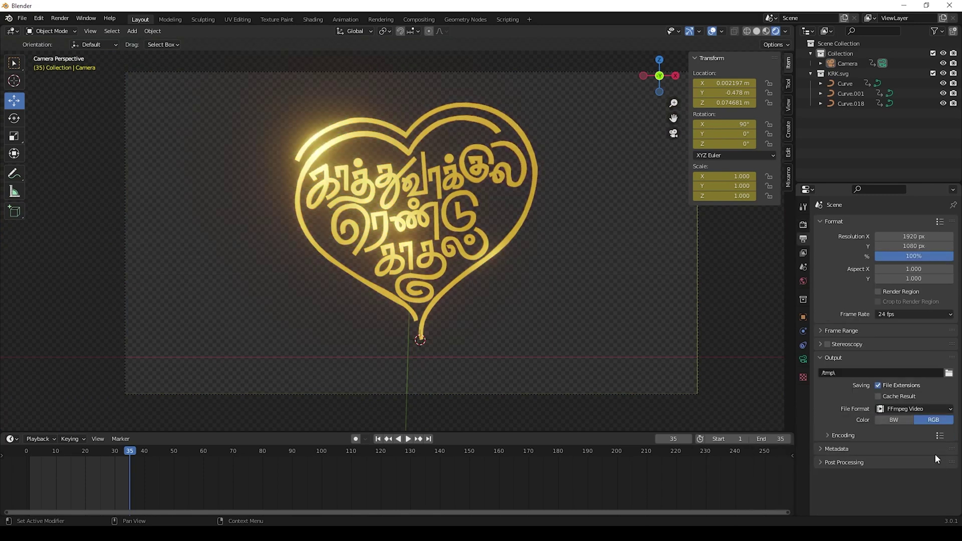
pyautogui.click(933, 408)
pyautogui.click(928, 434)
pyautogui.click(917, 408)
pyautogui.click(896, 457)
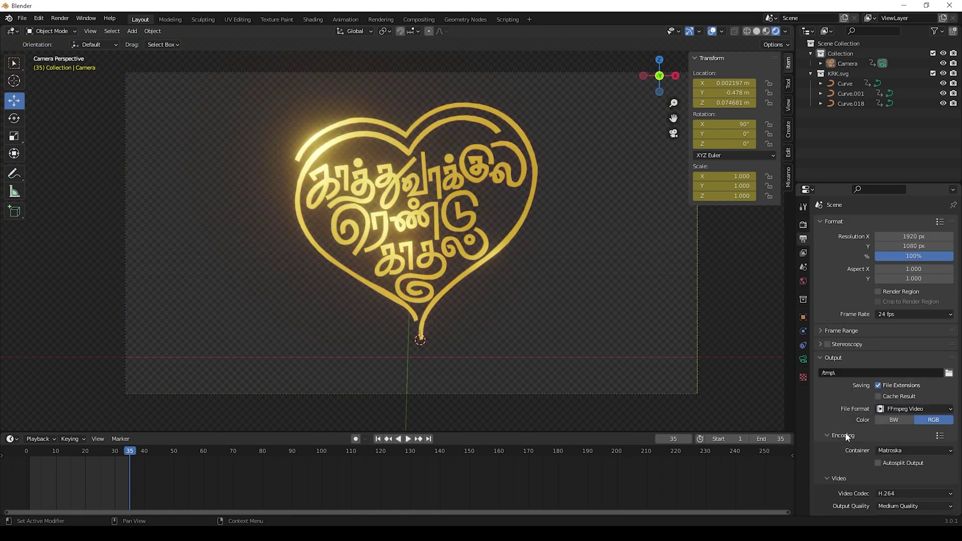
pyautogui.click(911, 450)
pyautogui.click(904, 392)
pyautogui.click(891, 493)
pyautogui.click(894, 361)
pyautogui.click(938, 419)
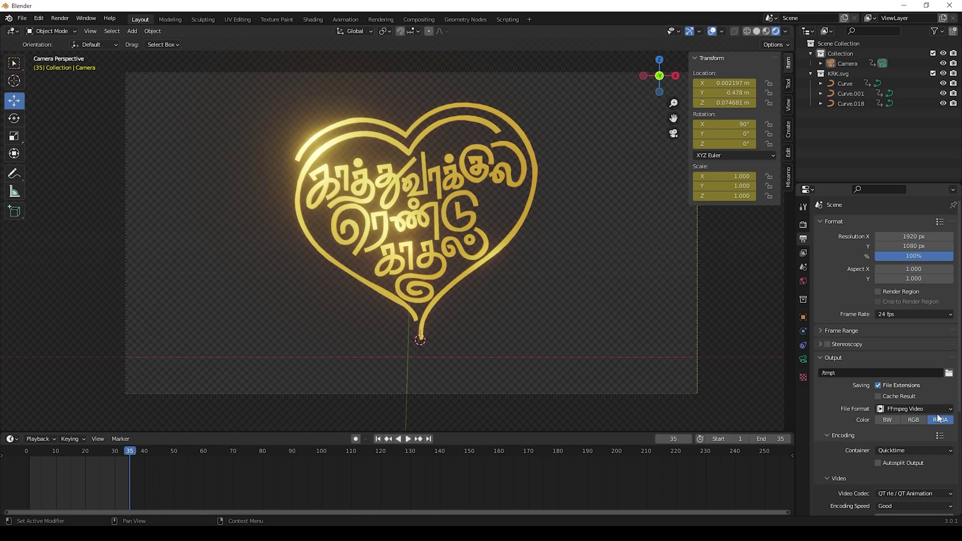
# Step: Render the title animation as AVI Raw to D:\My Files\YT\41\Out\KRK
pyautogui.click(930, 409)
pyautogui.click(927, 447)
pyautogui.click(59, 18)
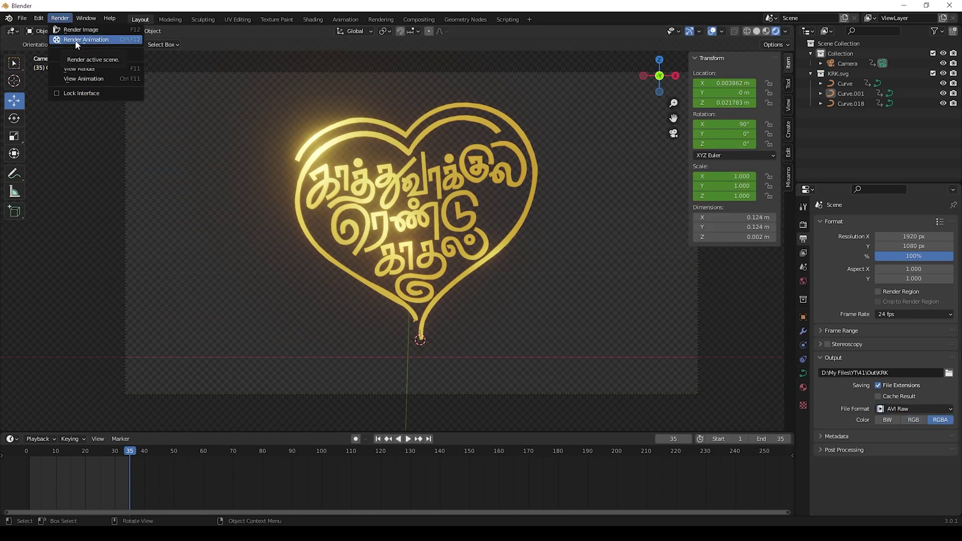
pyautogui.click(75, 40)
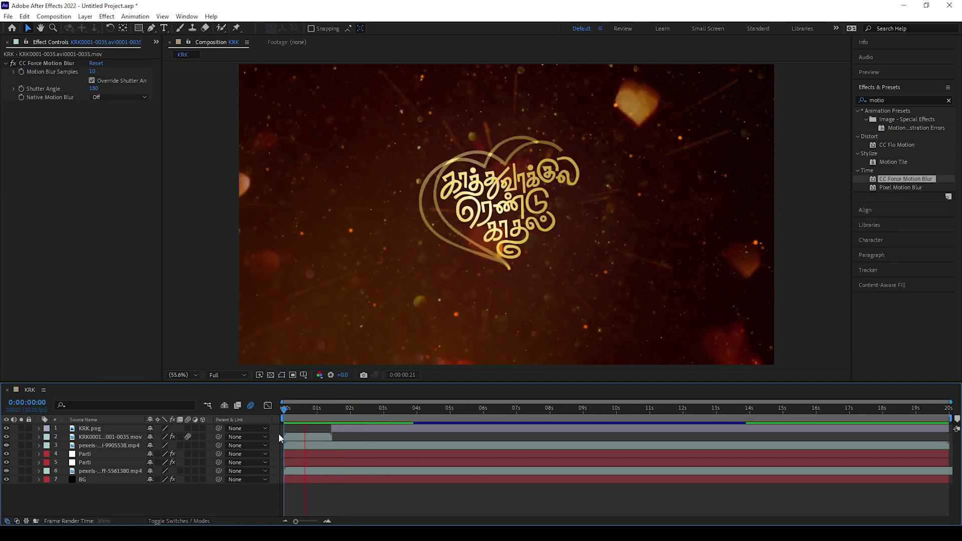
# Step: Switch to After Effects, stop the preview, and keyframe the KRK.png layer's Scale at 100% at 0:00:01:20
pyautogui.press('space')
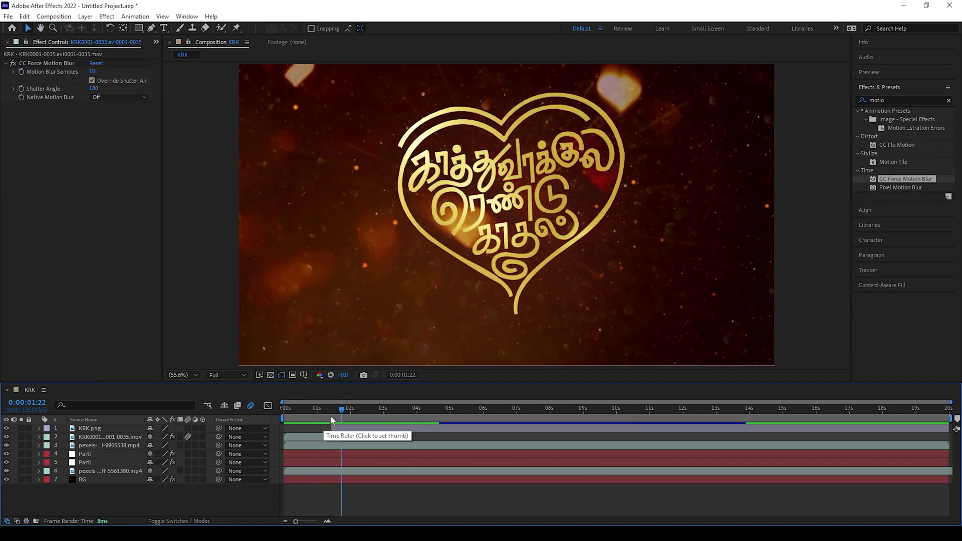
pyautogui.moveTo(331, 410); pyautogui.dragTo(338, 411)
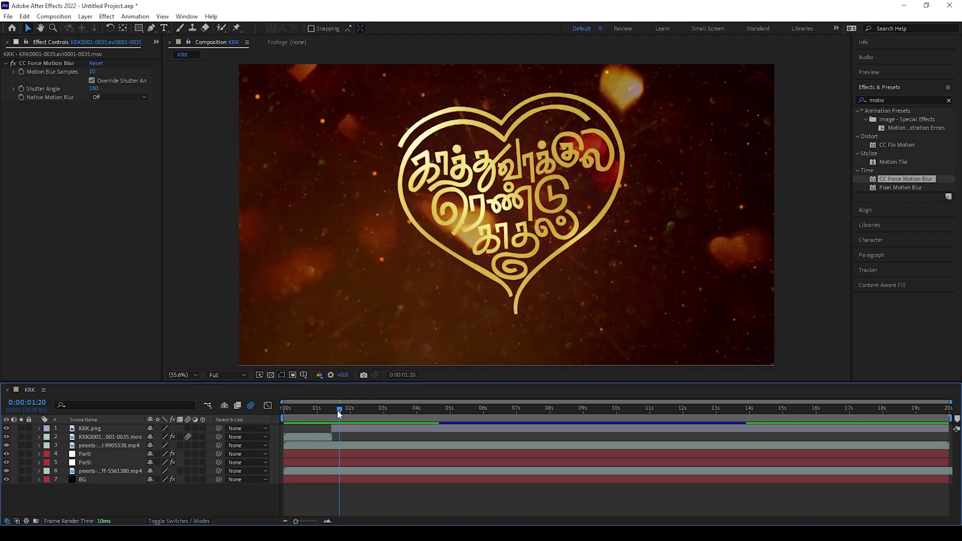
pyautogui.click(344, 429)
pyautogui.press('s')
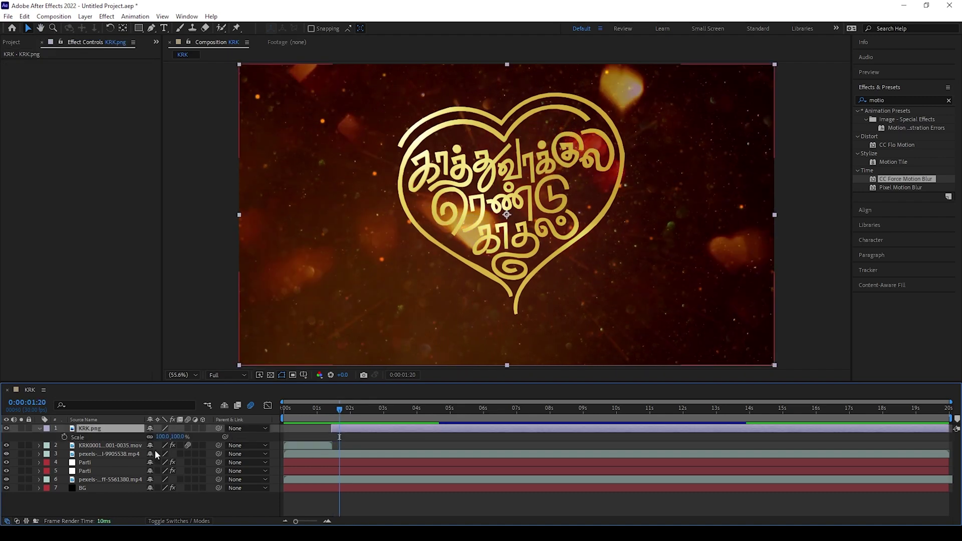
pyautogui.click(64, 437)
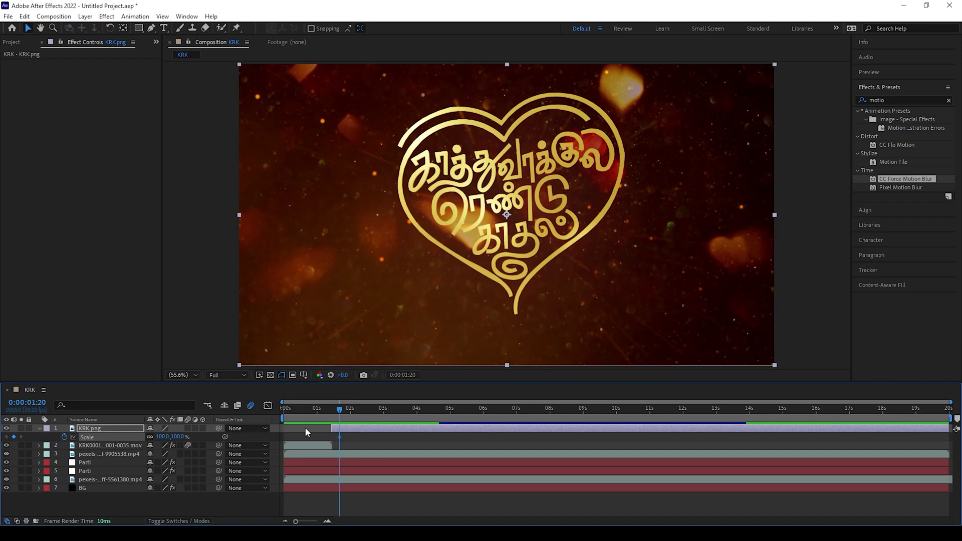
# Step: Add Scale keyframes to the KRK.png layer with 90% at 0:00:01:25 and 100% at 0:00:01:29, and scrub through the pulse
pyautogui.moveTo(340, 410); pyautogui.dragTo(347, 409)
pyautogui.click(163, 437)
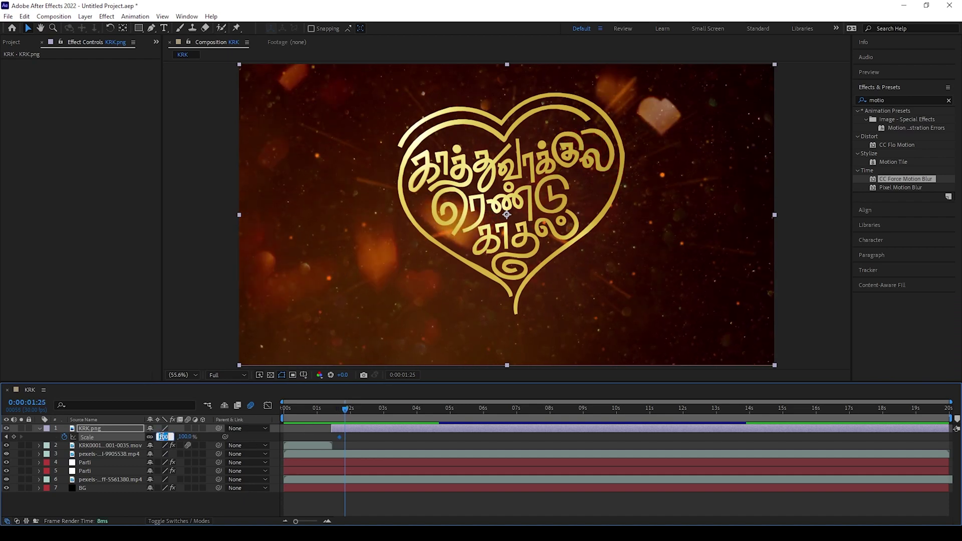
pyautogui.write('90')
pyautogui.press('Return')
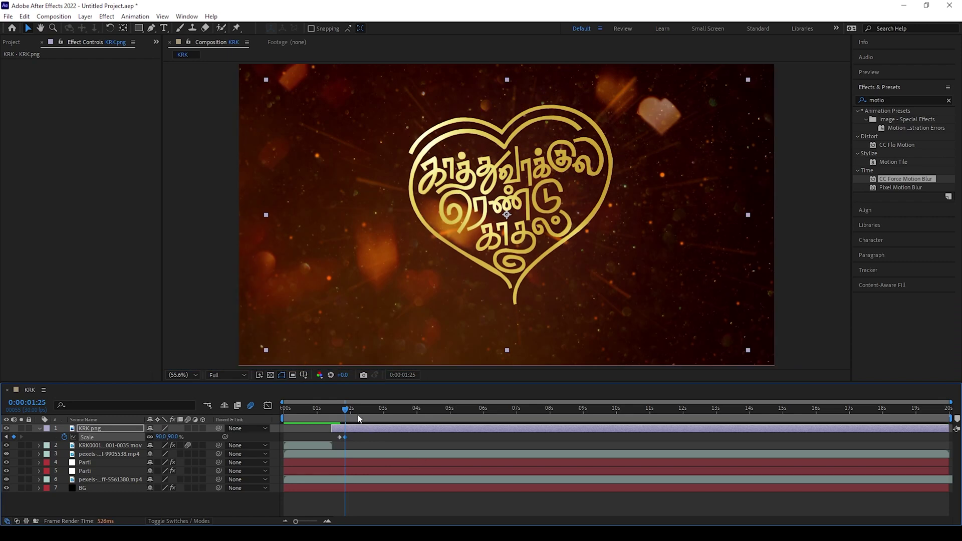
pyautogui.moveTo(347, 410); pyautogui.dragTo(351, 410)
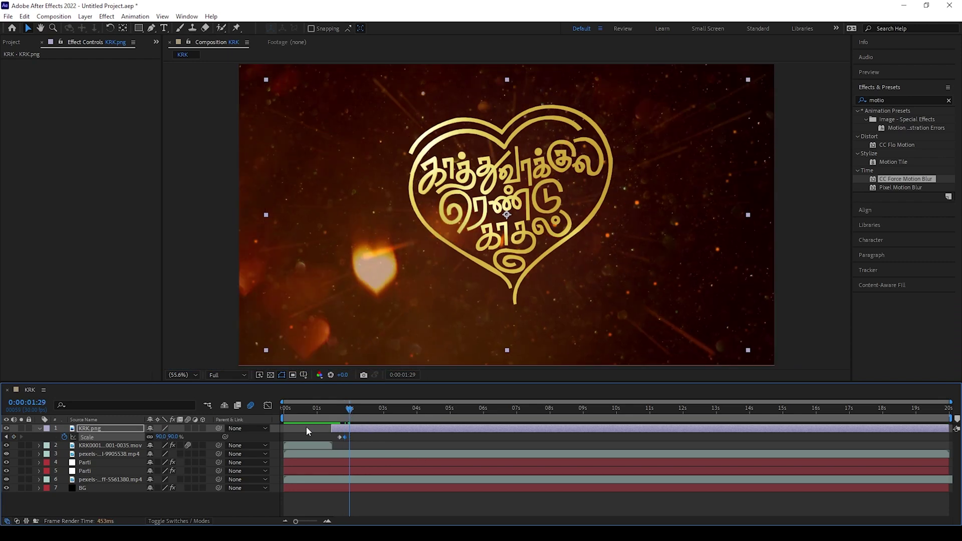
pyautogui.write('100')
pyautogui.press('Return')
pyautogui.click(328, 407)
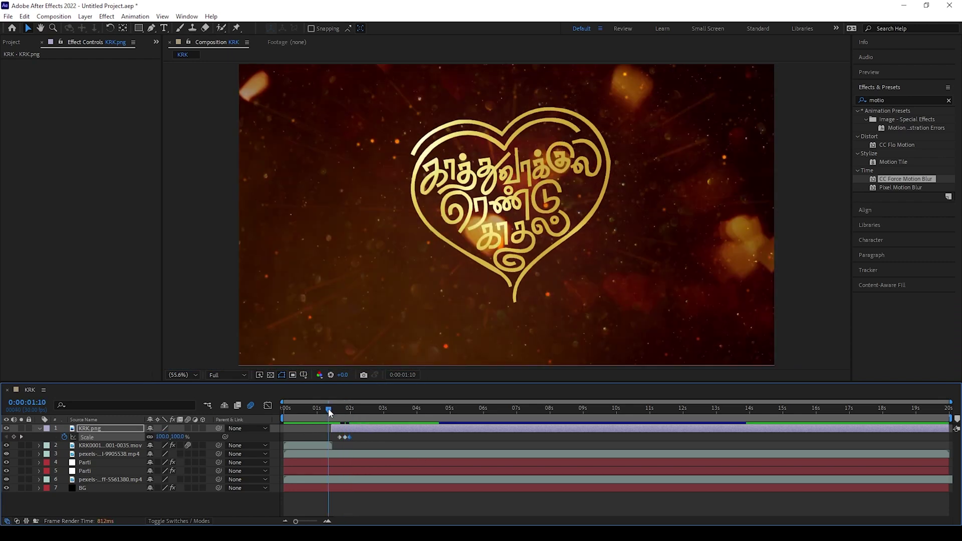
pyautogui.moveTo(343, 411); pyautogui.dragTo(323, 409)
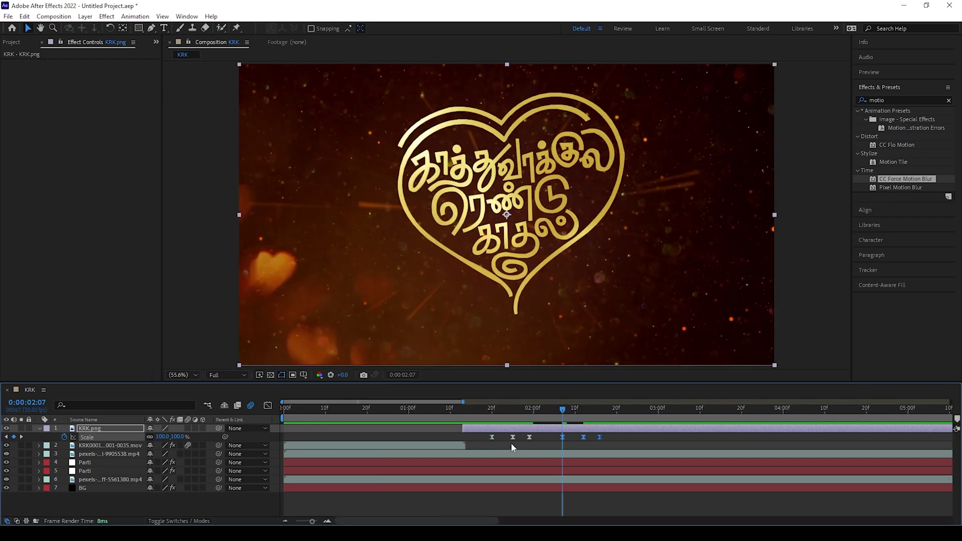
# Step: Copy the KRK.png layer's Scale keyframes, paste them again further along the timeline, and preview the composition from the start
pyautogui.click(653, 410)
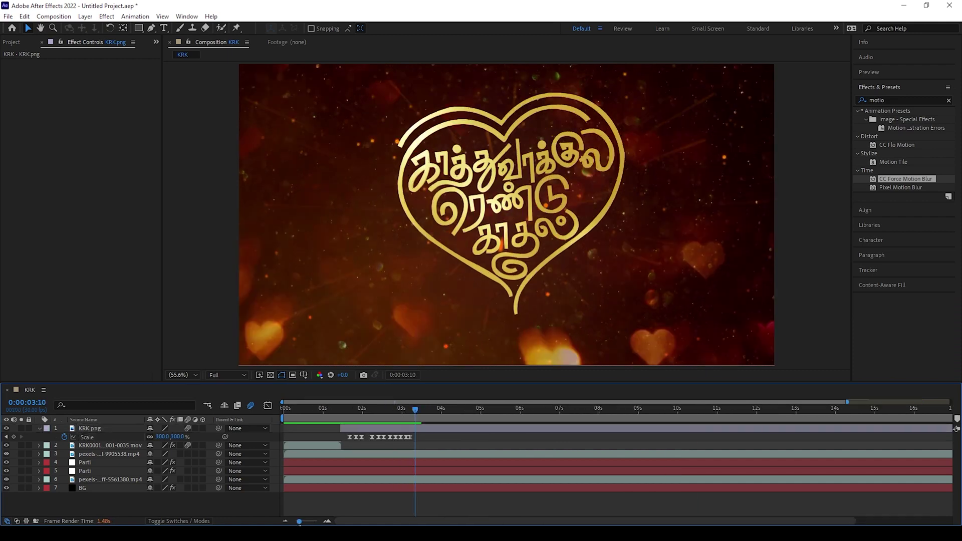
pyautogui.moveTo(428, 434); pyautogui.dragTo(348, 442)
pyautogui.hotkey('ctrl', 'c')
pyautogui.hotkey('ctrl', 'v')
pyautogui.moveTo(414, 410); pyautogui.dragTo(542, 410)
pyautogui.hotkey('ctrl', 'v')
pyautogui.press('Home')
pyautogui.press('space')
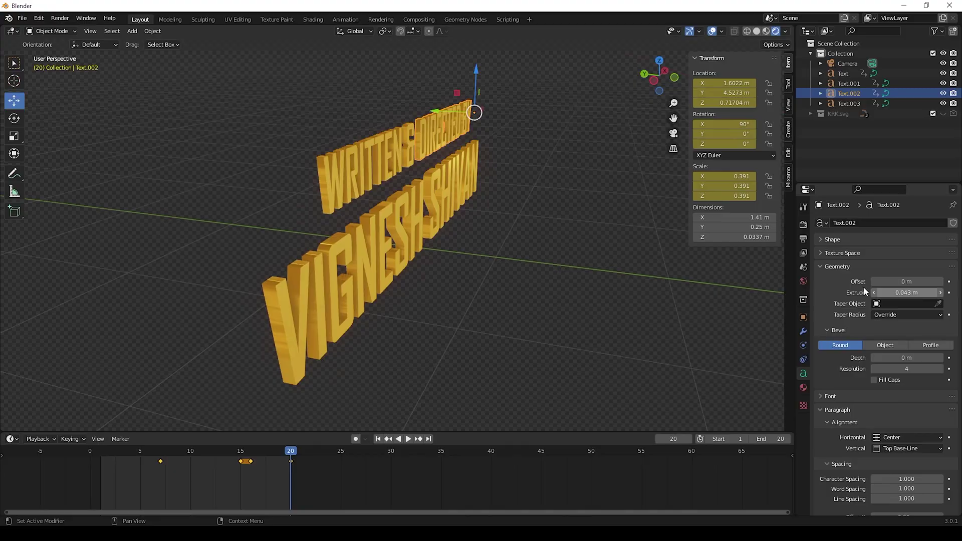
# Step: Switch to Blender and set the bevel depth of Text.002 in the director credit to 0.01 m in camera view
pyautogui.press('KP_0')
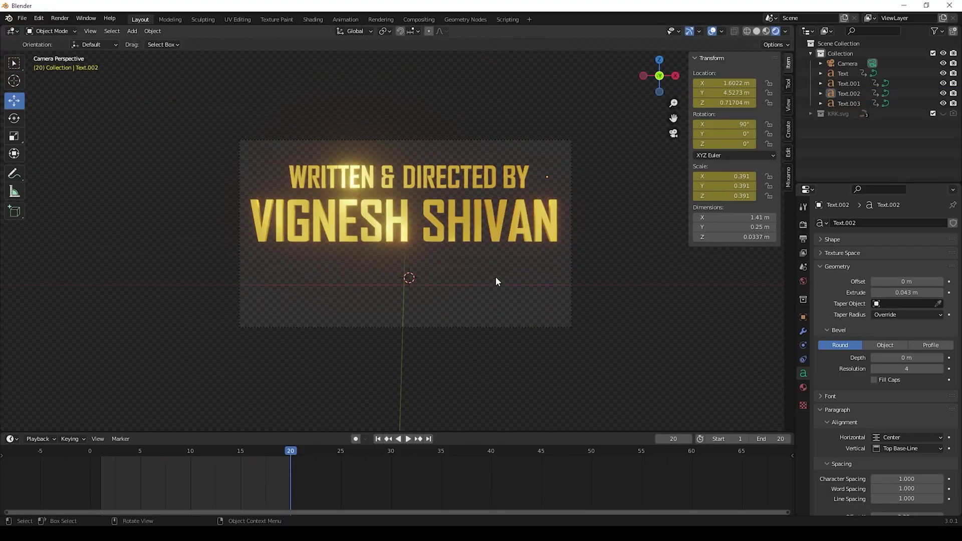
pyautogui.scroll(-1, 495, 276)
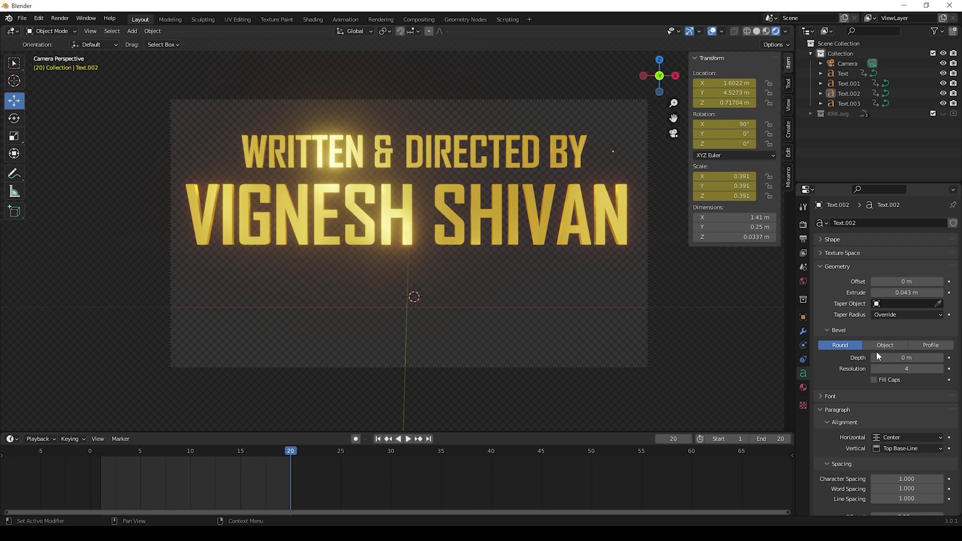
pyautogui.moveTo(909, 359); pyautogui.dragTo(924, 359)
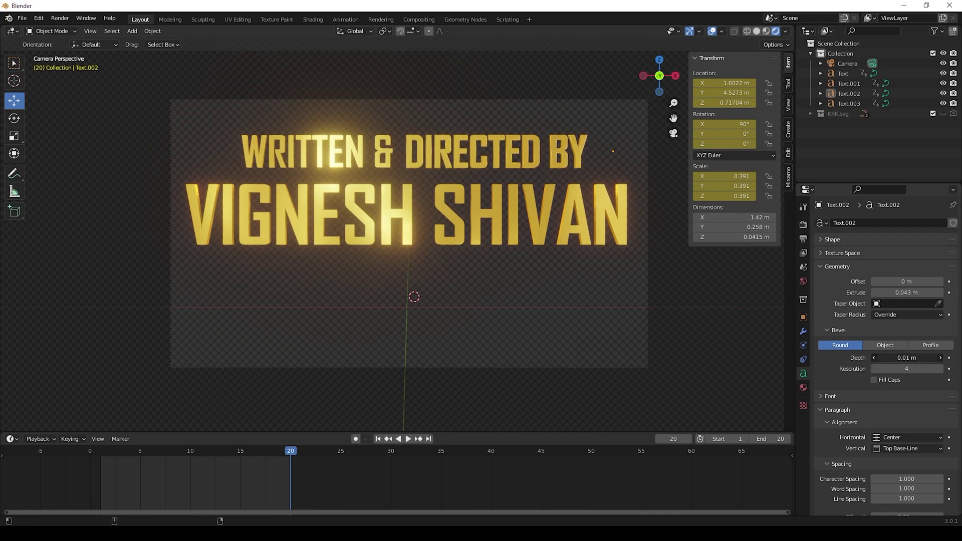
pyautogui.click(340, 155)
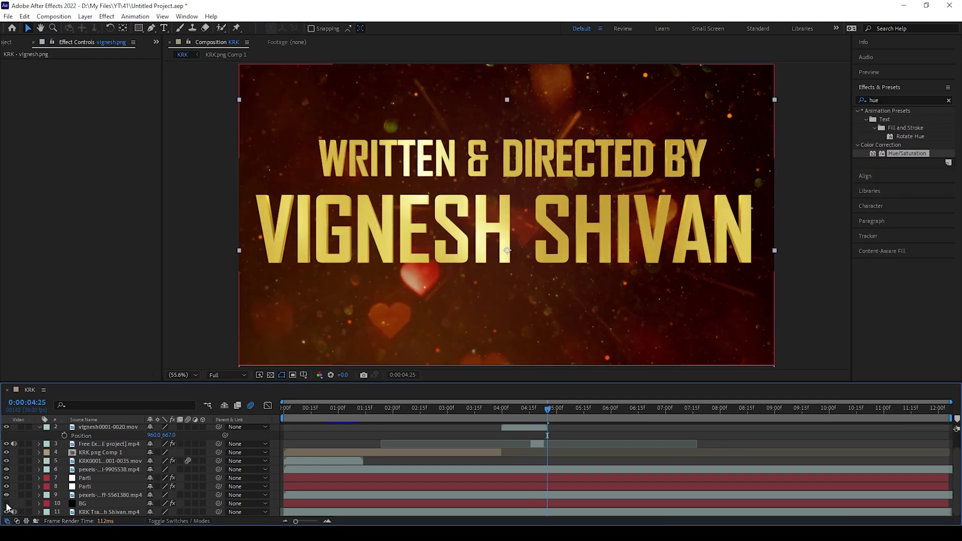
# Step: Switch to After Effects, hide the layers covering the reference trailer clip, and keyframe vignesh.png's Scale at 80% at 0:00:04:28
pyautogui.click(7, 469)
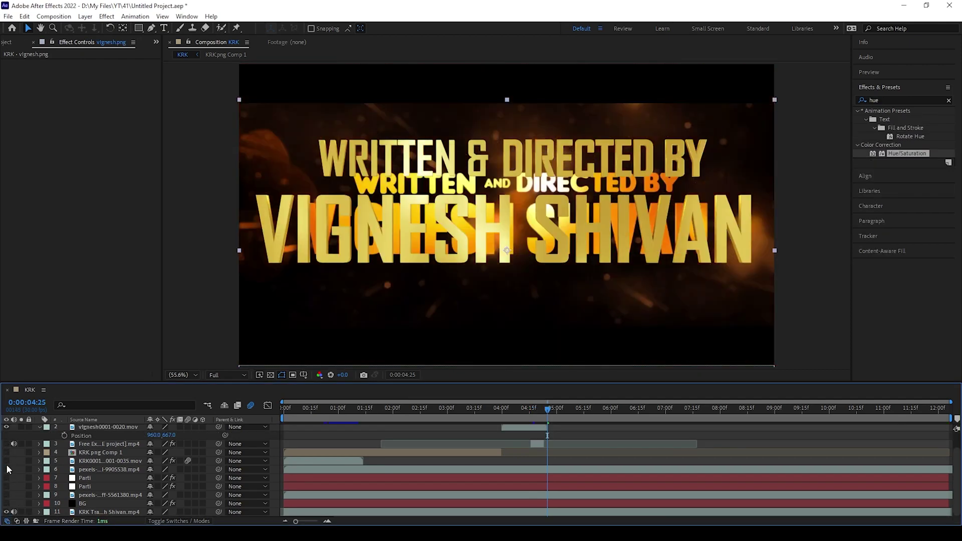
pyautogui.scroll(1, 8, 472)
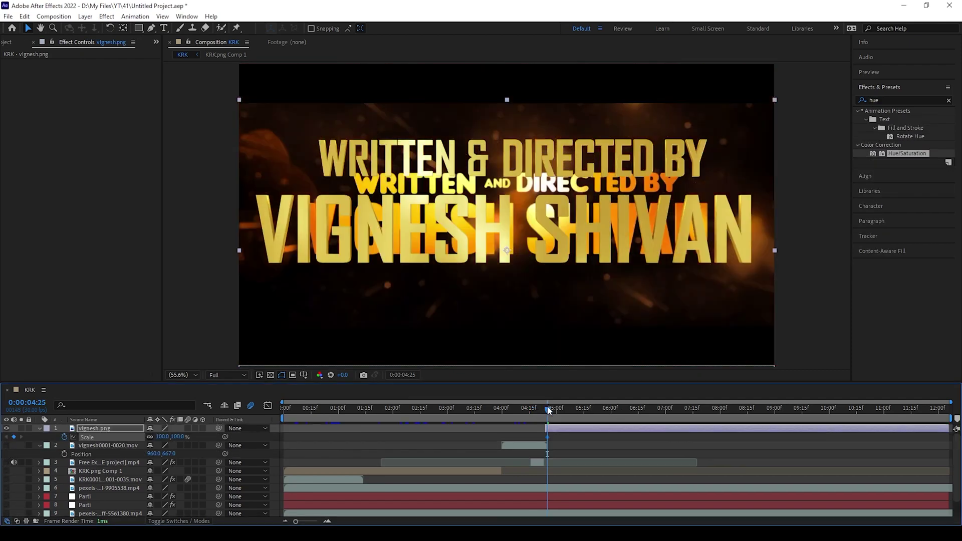
pyautogui.moveTo(548, 410); pyautogui.dragTo(554, 410)
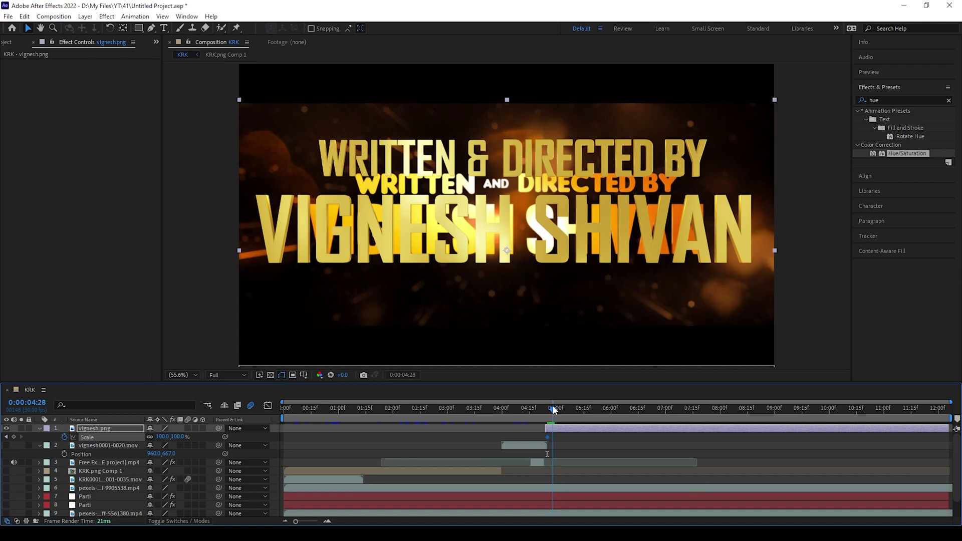
pyautogui.click(160, 437)
pyautogui.write('80')
pyautogui.press('Return')
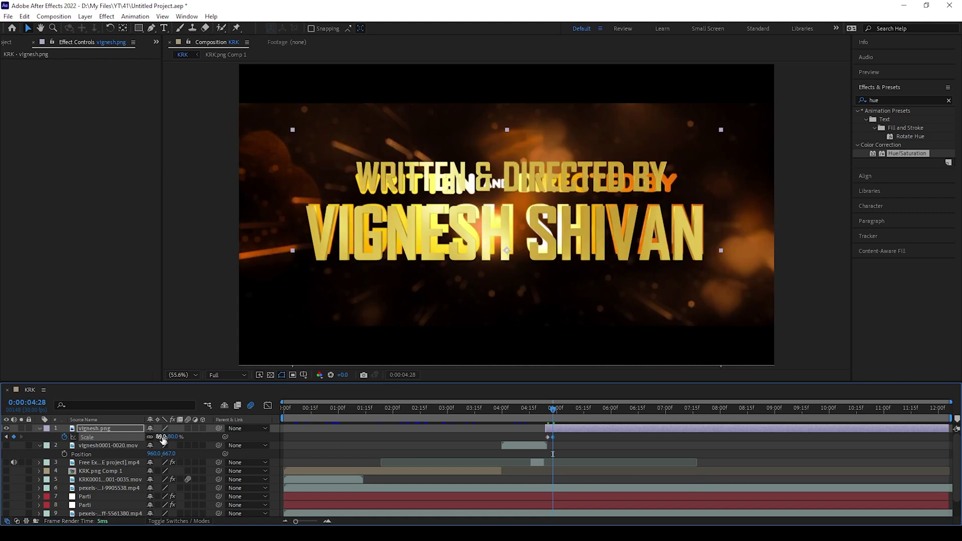
# Step: Continue the vignesh.png Scale pulse with keyframes at 85%, 80% at 0:00:05:04, and 85% at 0:00:05:06
pyautogui.moveTo(553, 410); pyautogui.dragTo(565, 410)
pyautogui.click(164, 438)
pyautogui.write('85')
pyautogui.press('Return')
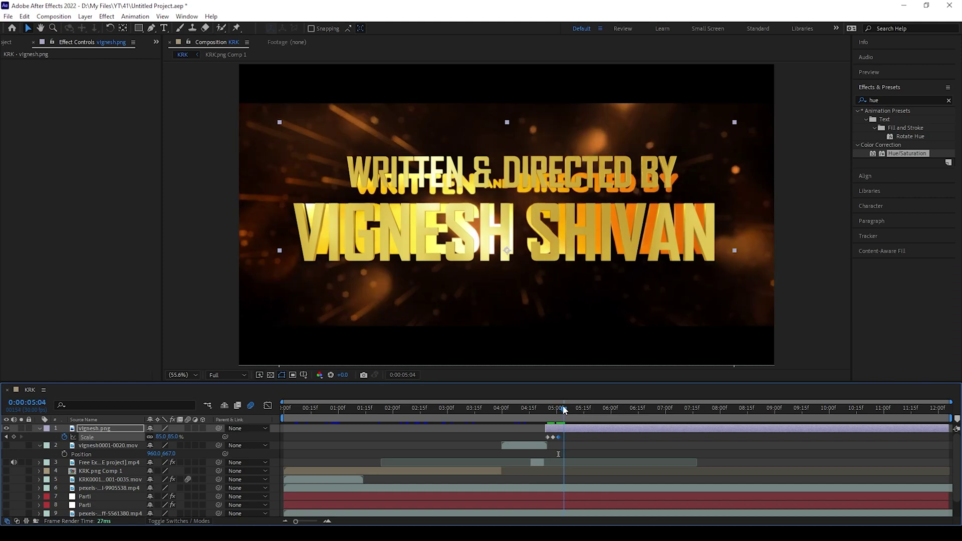
pyautogui.write('80')
pyautogui.press('Return')
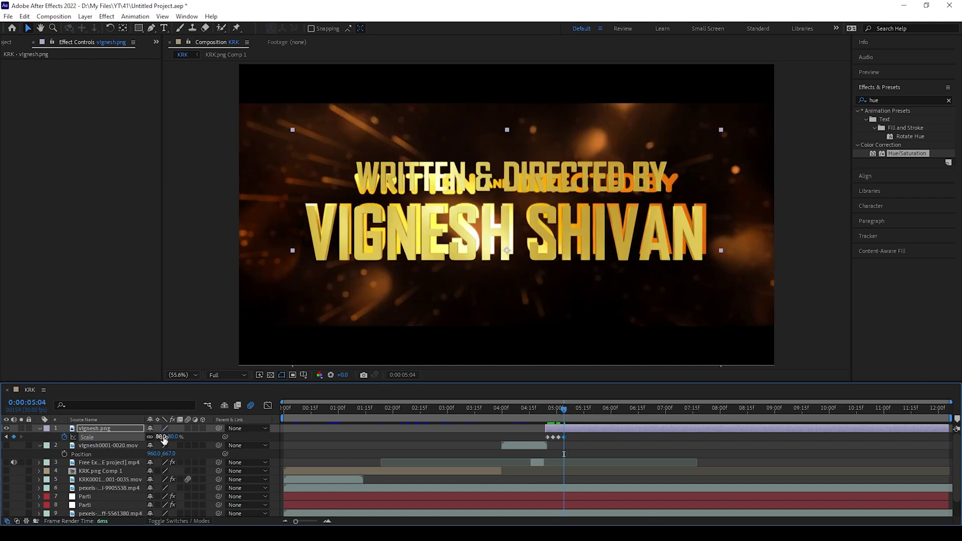
pyautogui.moveTo(564, 411); pyautogui.dragTo(567, 411)
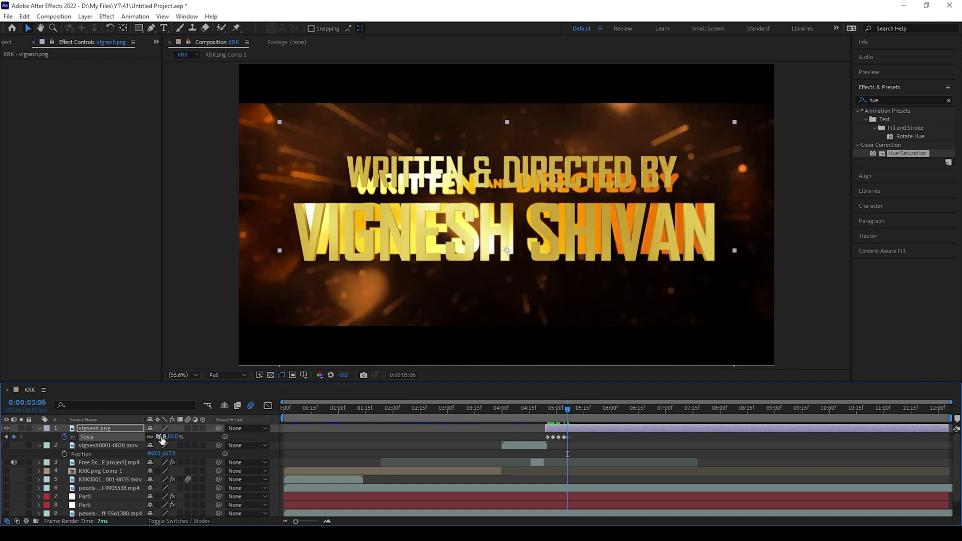
# Step: Copy the vignesh.png layer's Scale keyframes and paste them repeatedly to extend the pulse to about 0:00:06:02
pyautogui.moveTo(569, 410); pyautogui.dragTo(612, 413)
pyautogui.hotkey('ctrl', 'c')
pyautogui.hotkey('ctrl', 'v')
pyautogui.hotkey('ctrl', 'v')
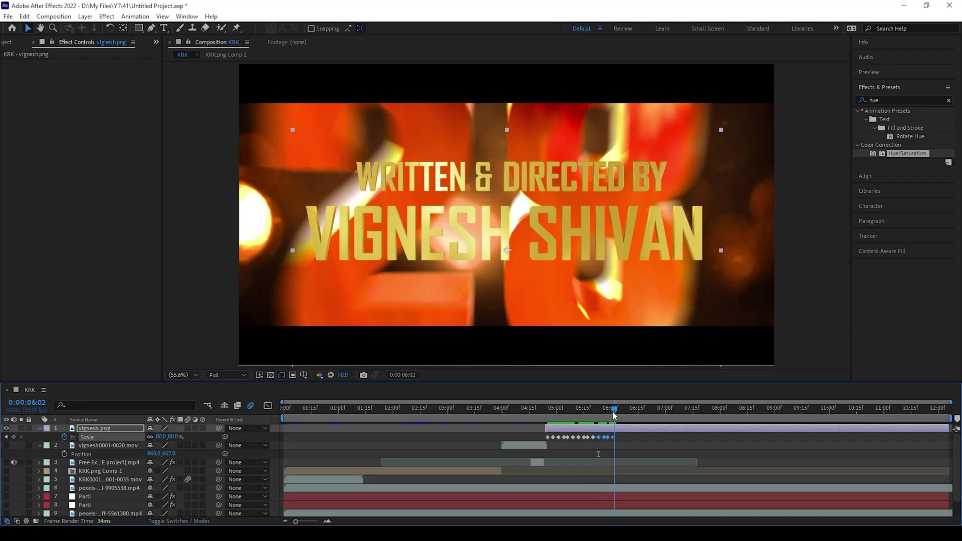